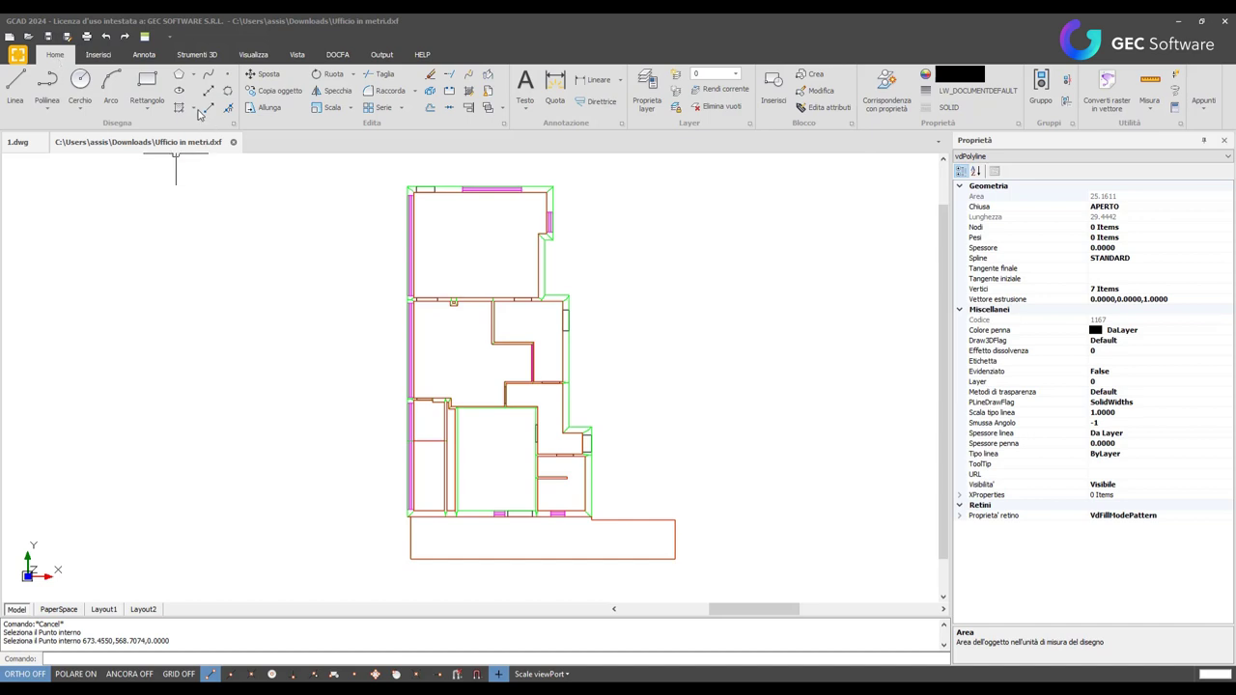
# Open the hatch tool's dropdown of hatching options in the Disegna panel
pyautogui.click(194, 108)
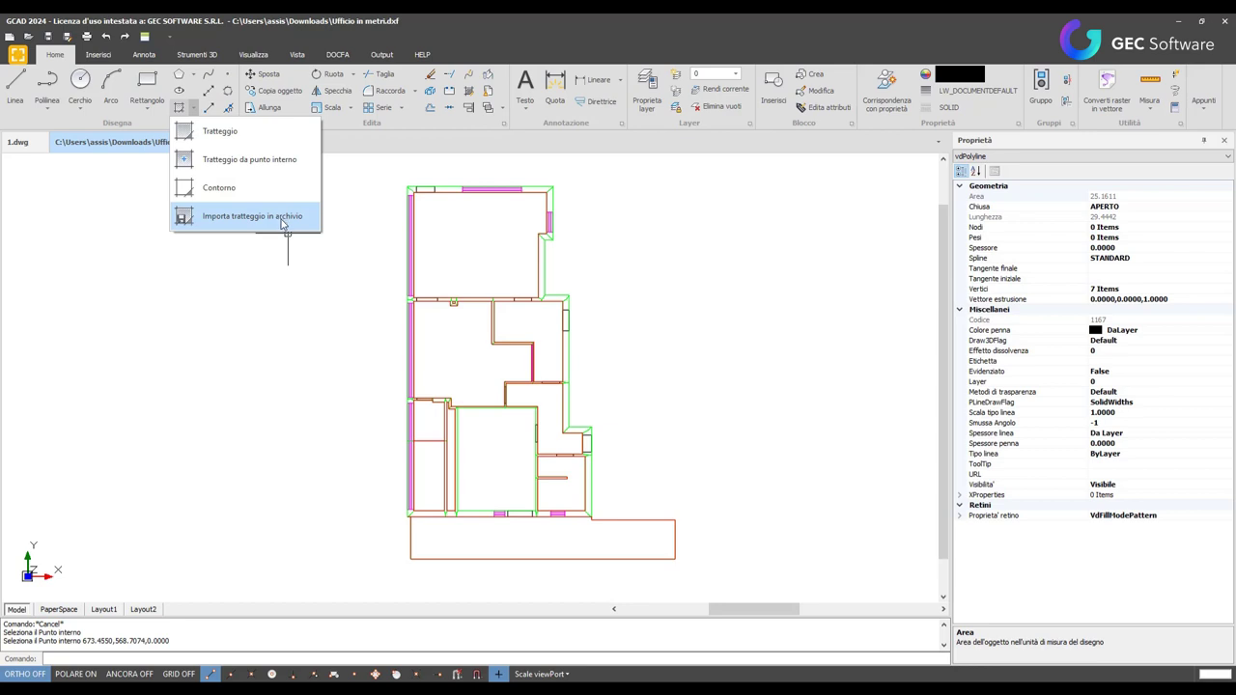
# Fill the top room, picked from an interior point, with a green HatchDiagCross hatch
pyautogui.click(249, 160)
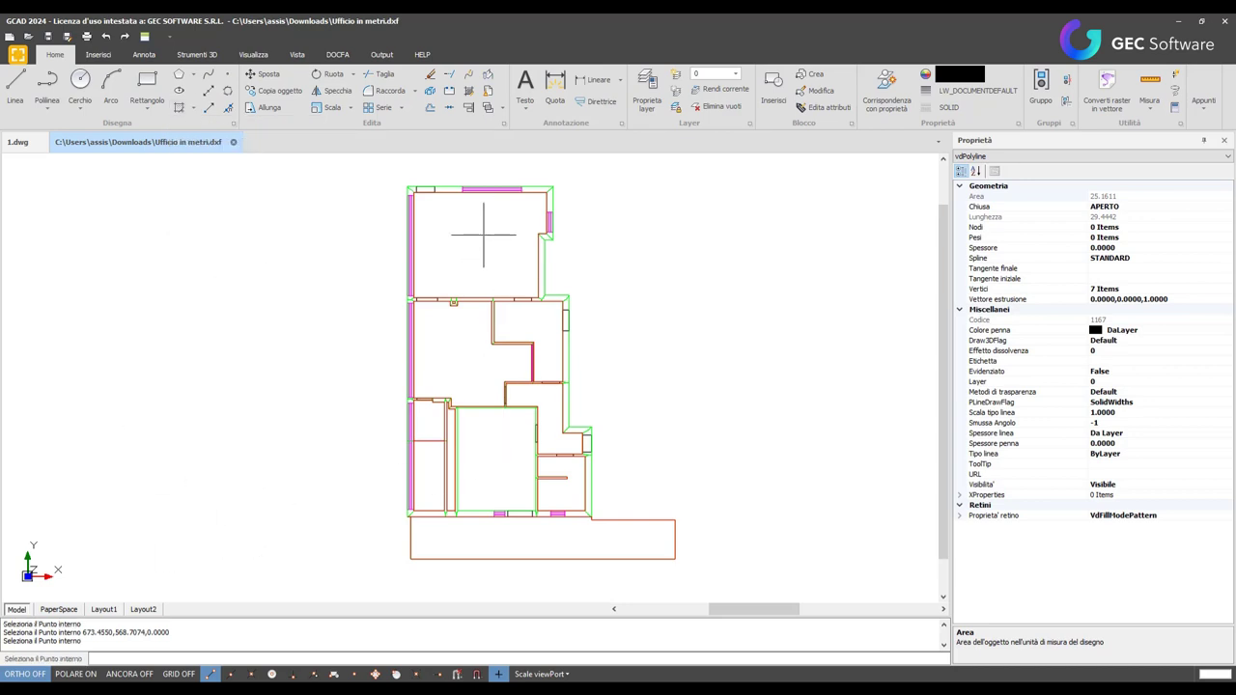
pyautogui.click(484, 233)
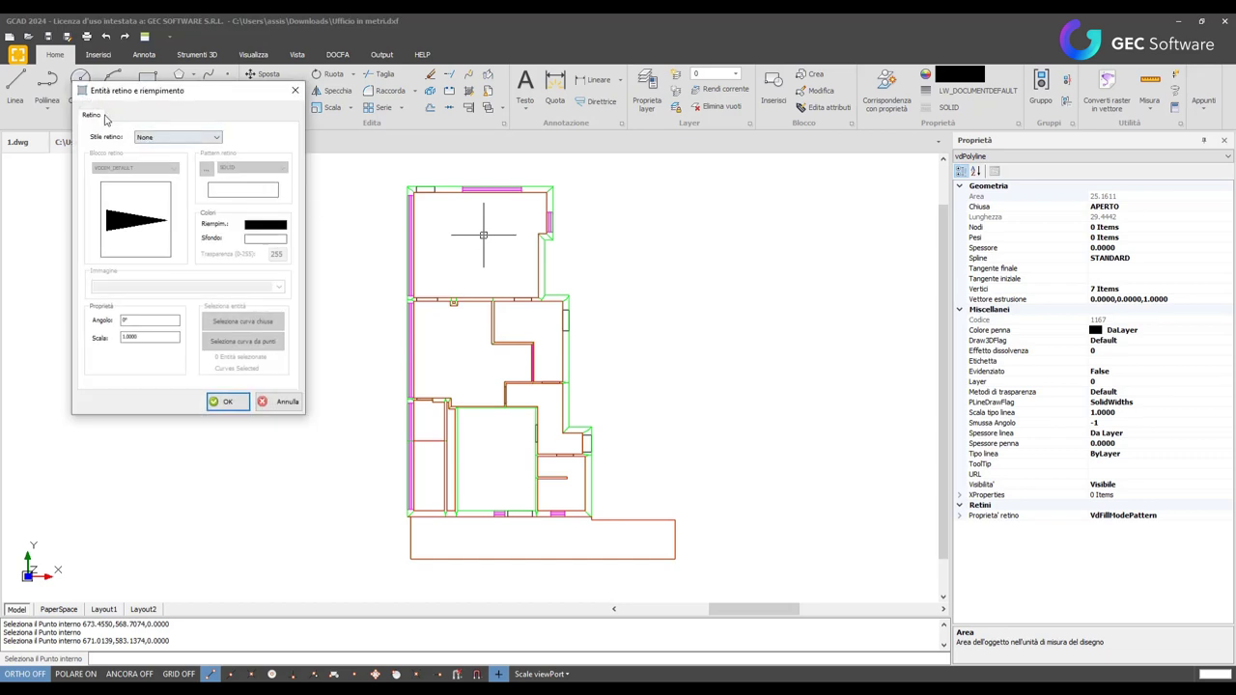
pyautogui.click(213, 140)
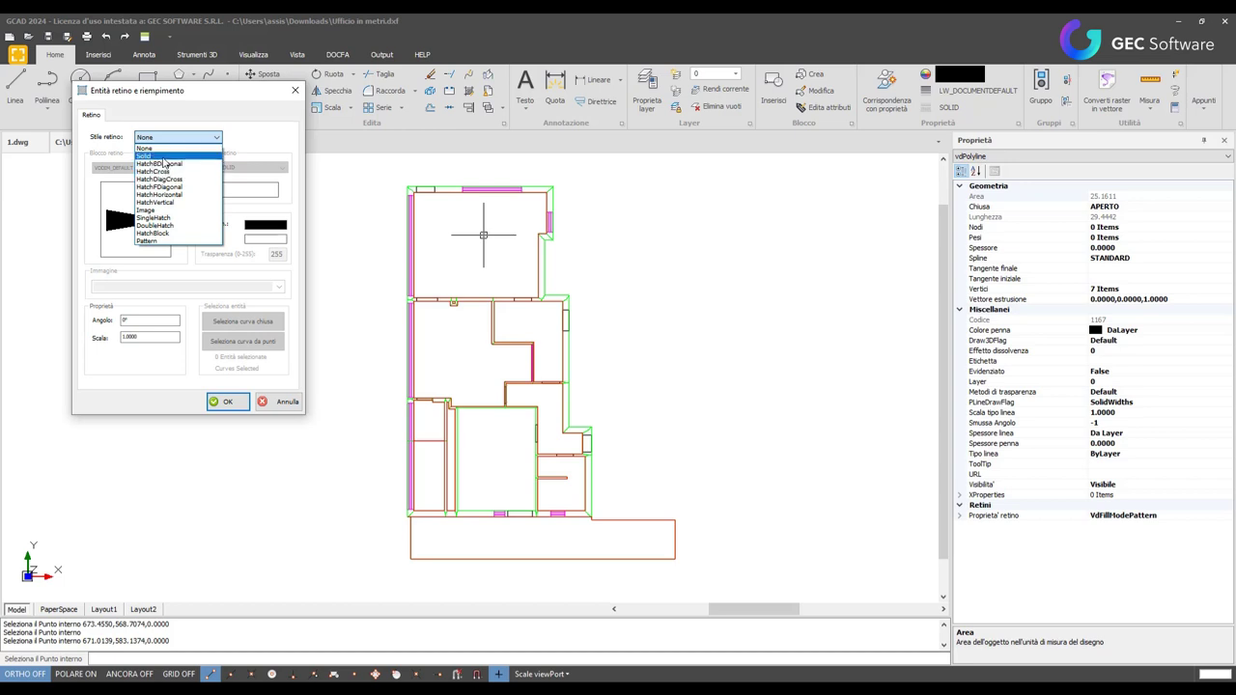
pyautogui.click(162, 155)
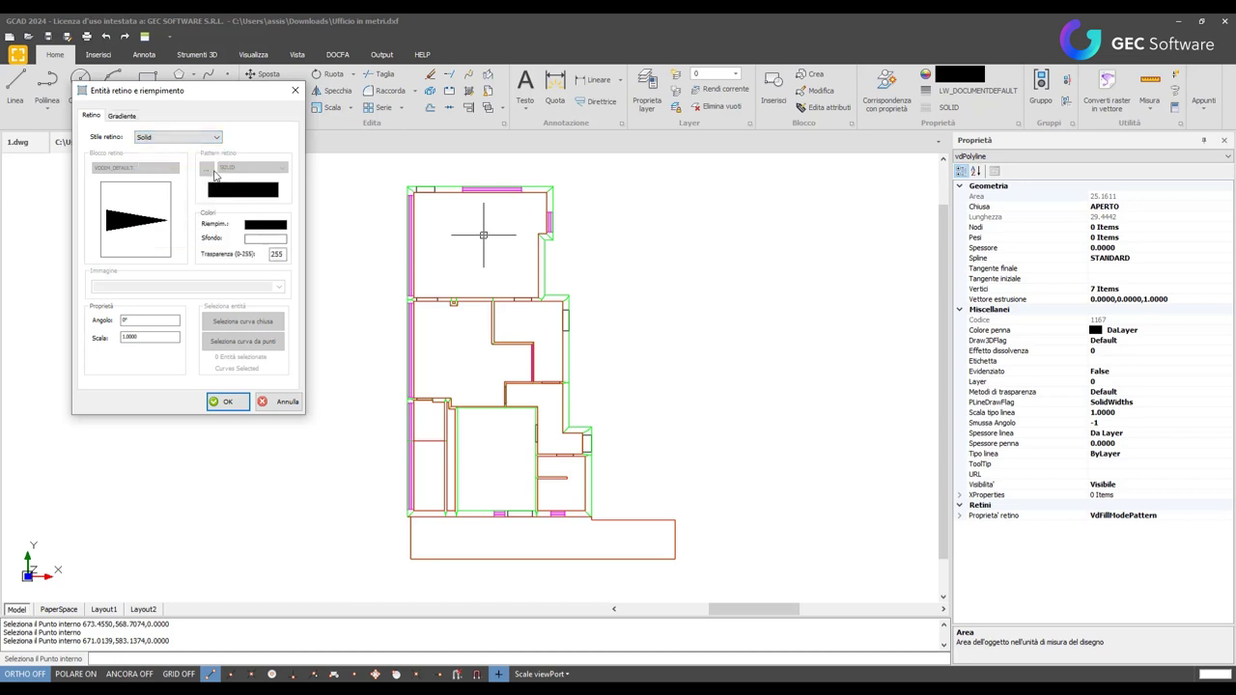
pyautogui.click(275, 226)
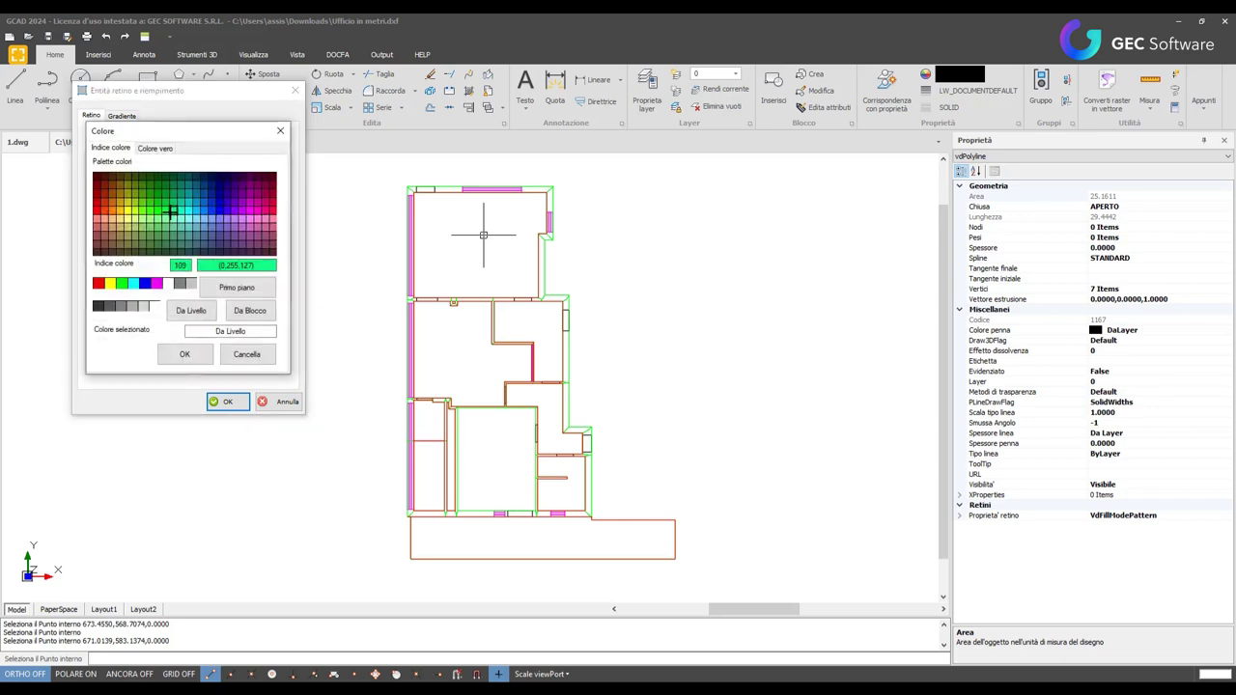
pyautogui.click(171, 210)
pyautogui.click(184, 353)
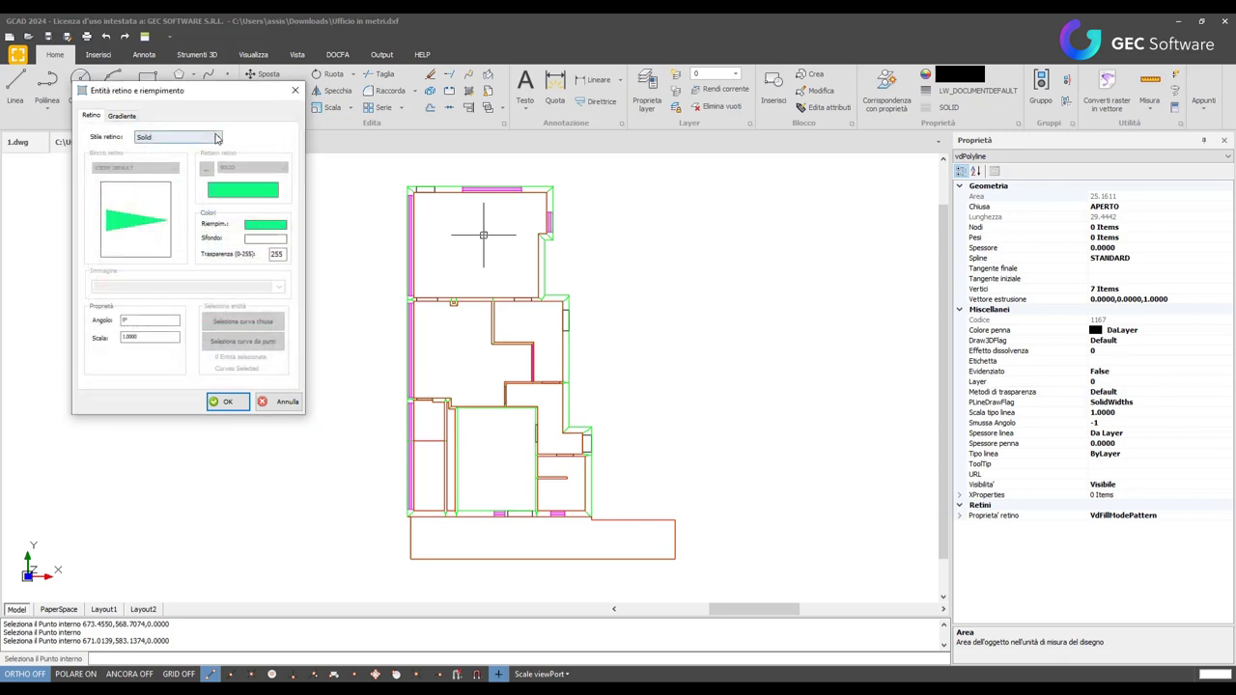
pyautogui.click(216, 138)
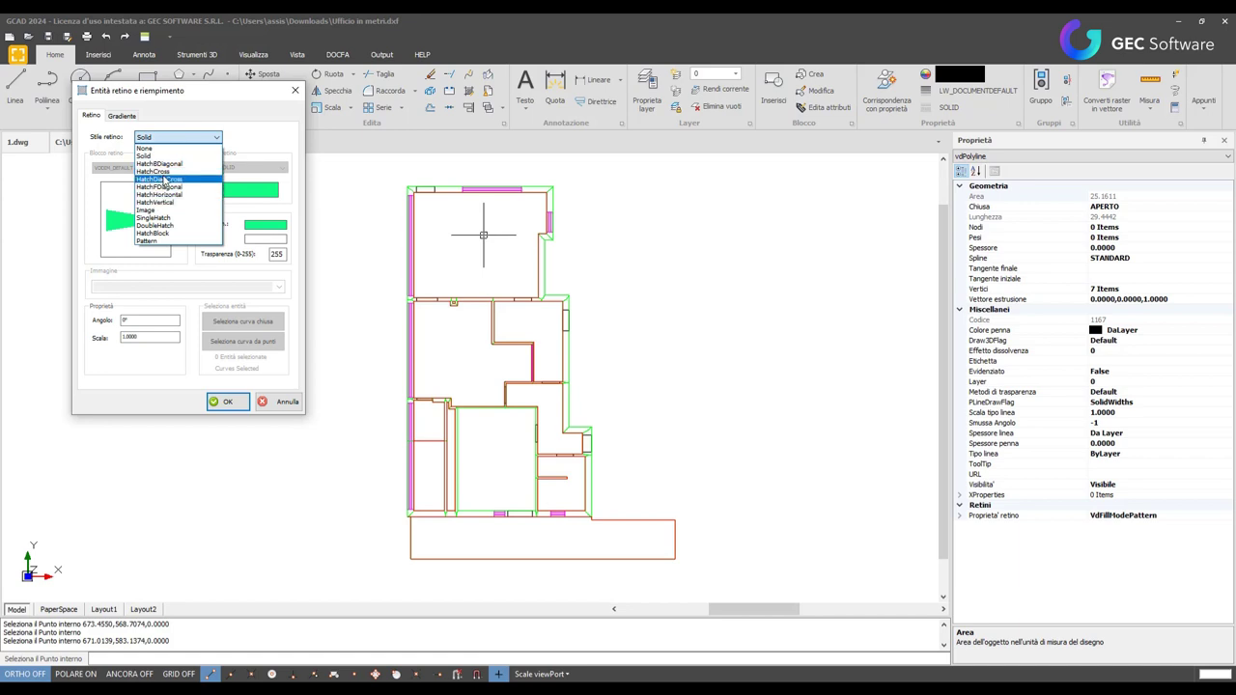
pyautogui.click(165, 180)
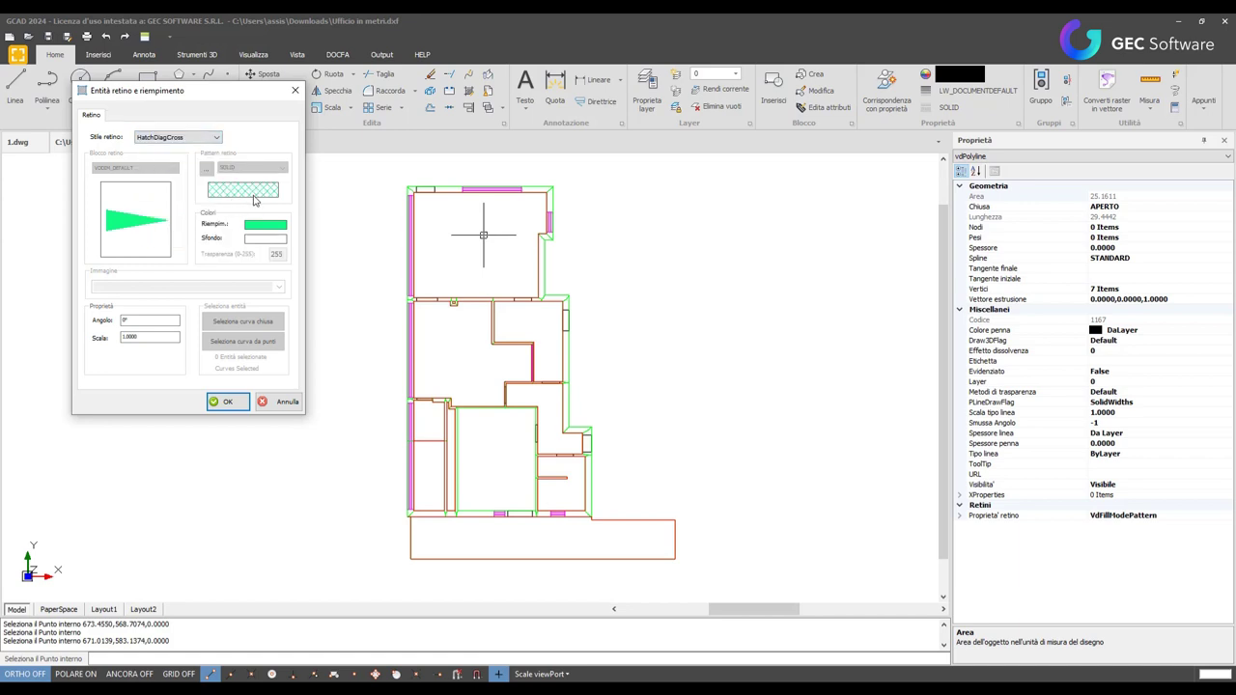
pyautogui.click(230, 402)
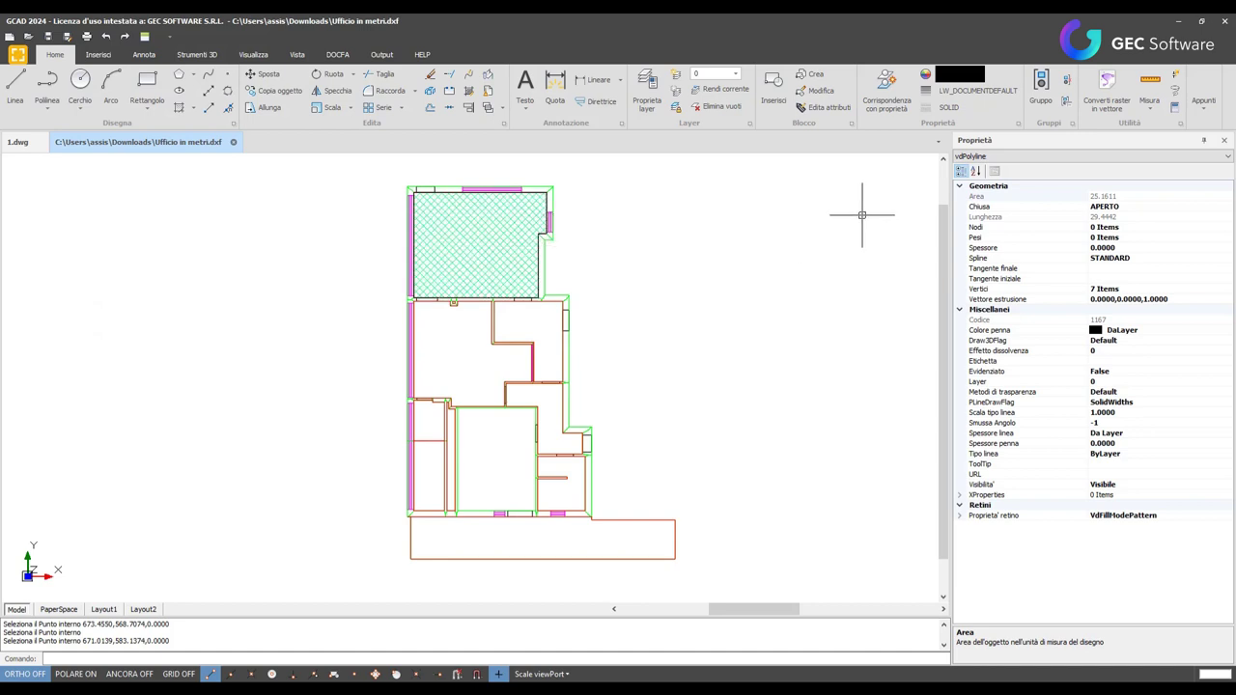
pyautogui.click(543, 231)
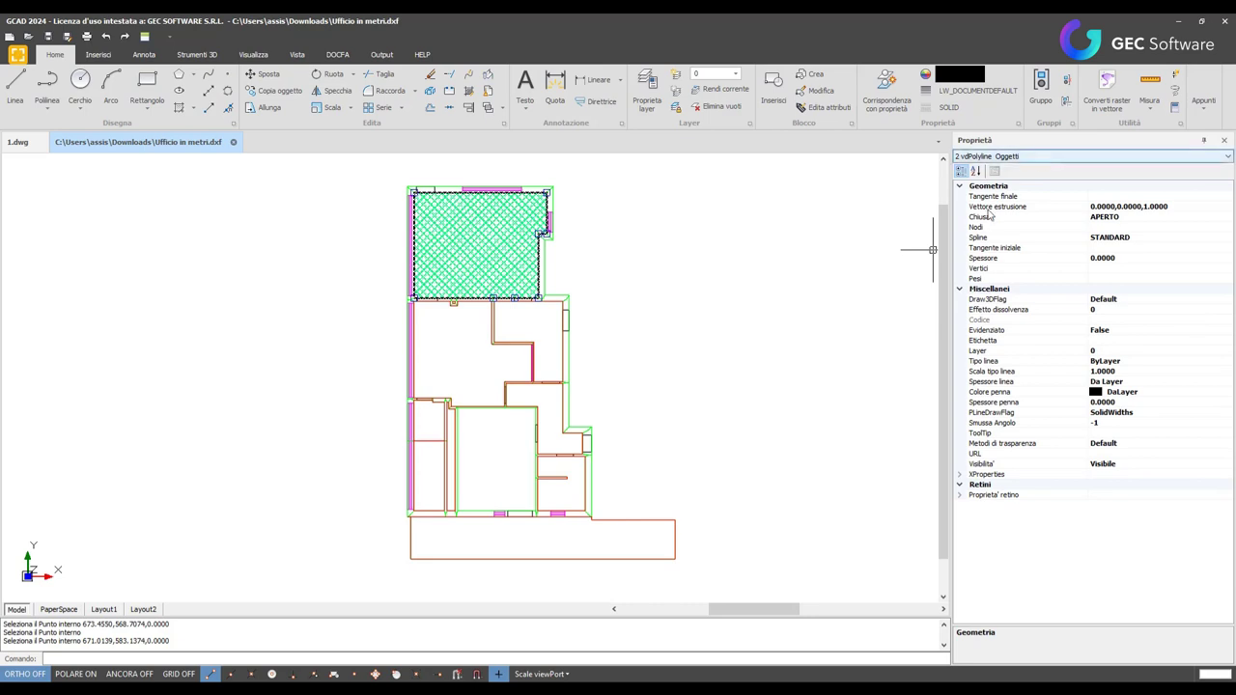
pyautogui.click(961, 496)
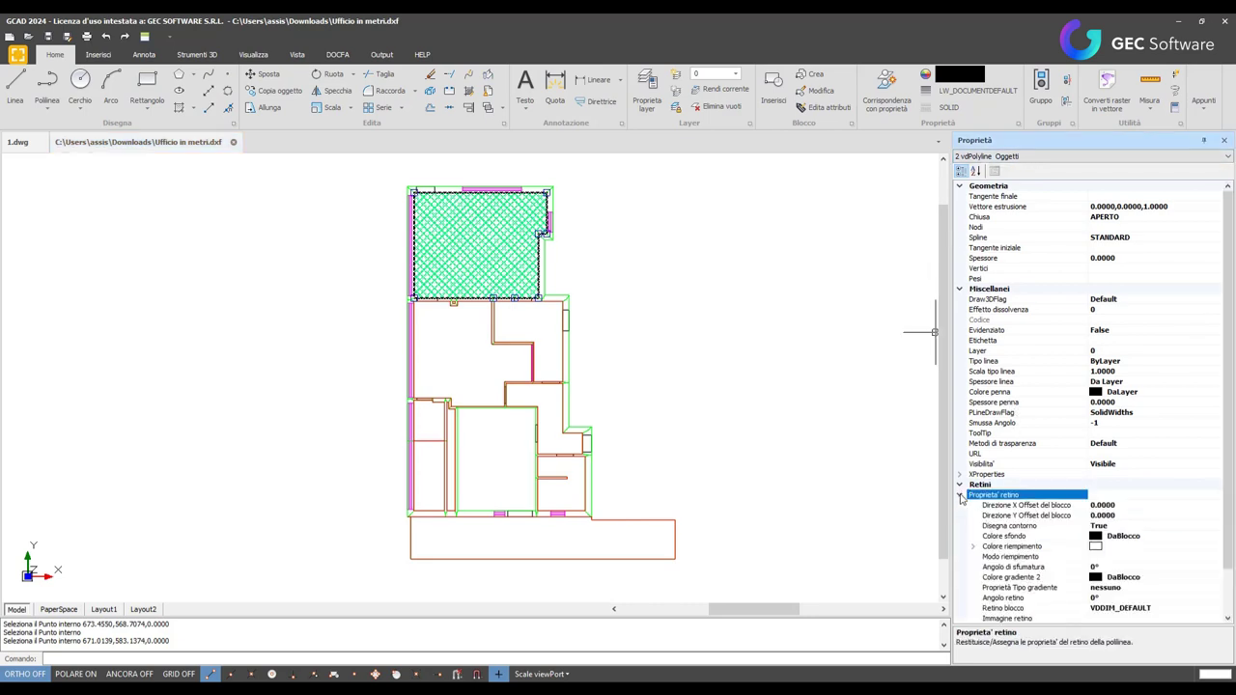
pyautogui.scroll(-2, 1117, 546)
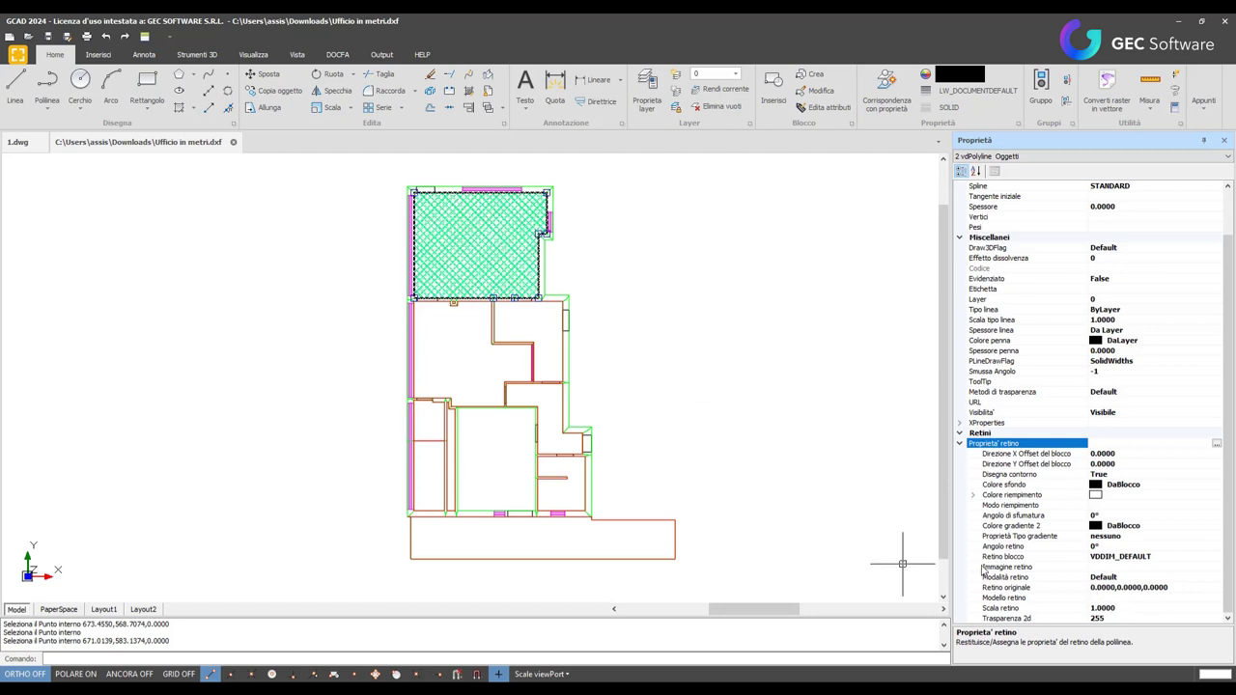
pyautogui.click(1105, 609)
pyautogui.scroll(-2, 562, 393)
pyautogui.scroll(-3, 562, 393)
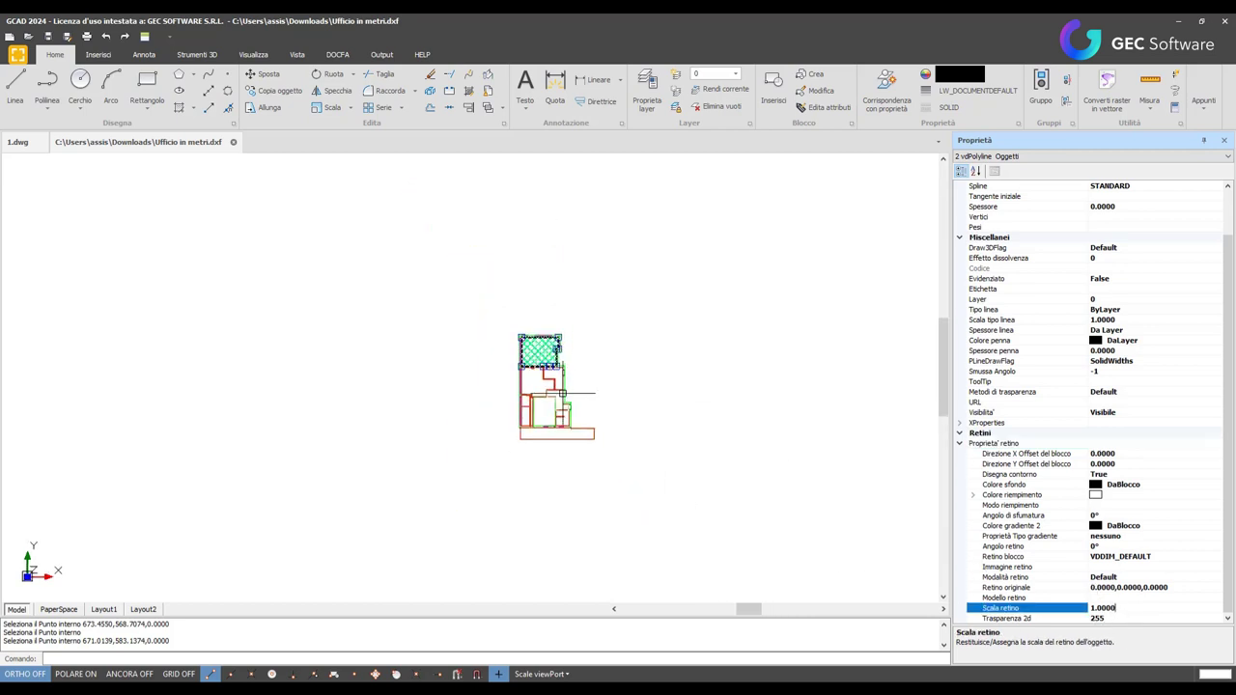
pyautogui.scroll(4, 562, 393)
pyautogui.scroll(1, 562, 392)
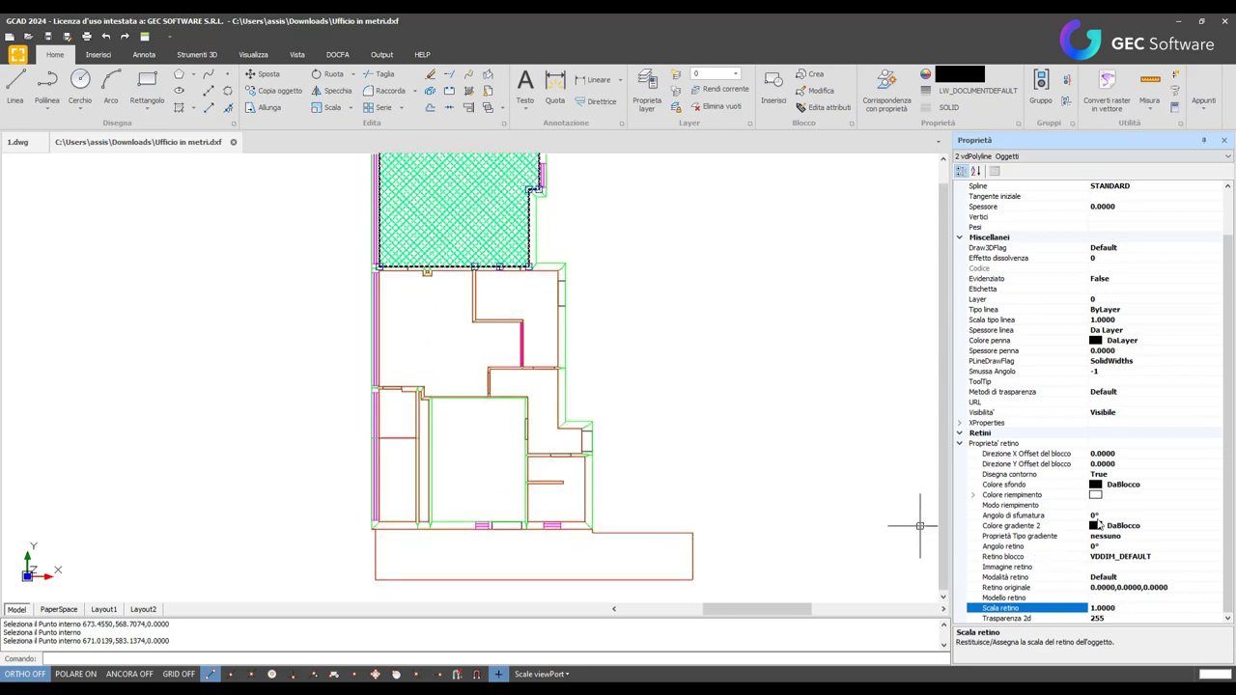
pyautogui.scroll(1, 1110, 591)
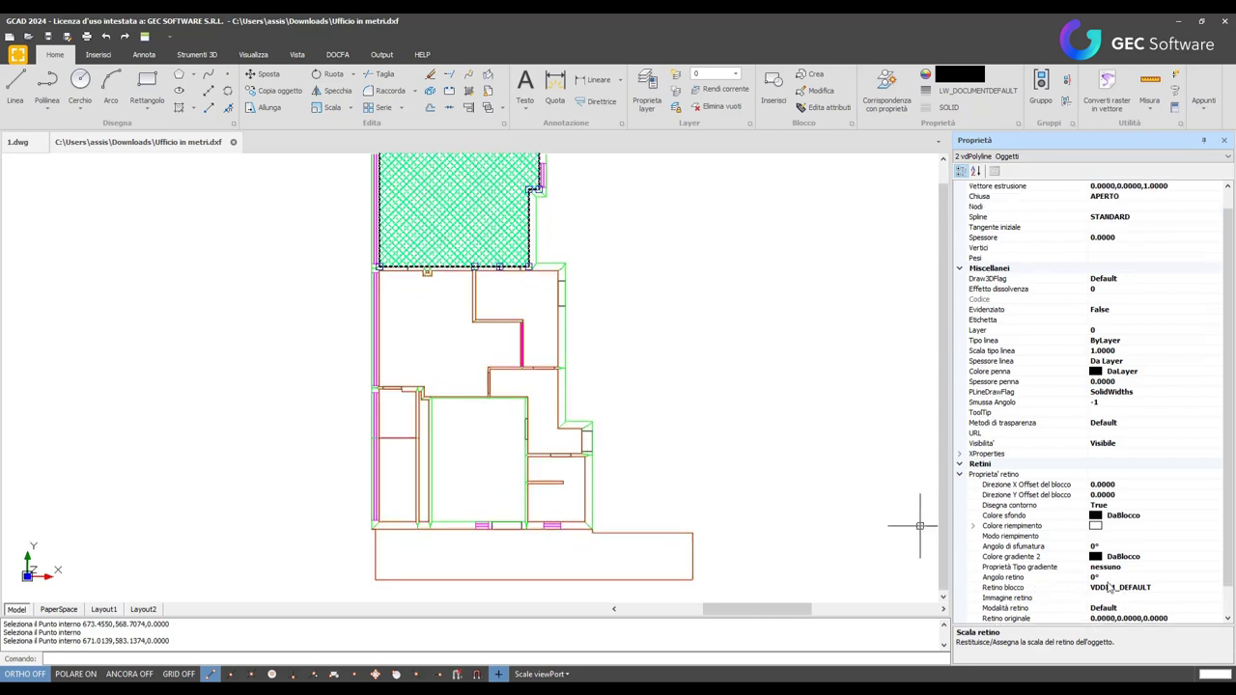
pyautogui.scroll(-1, 1110, 586)
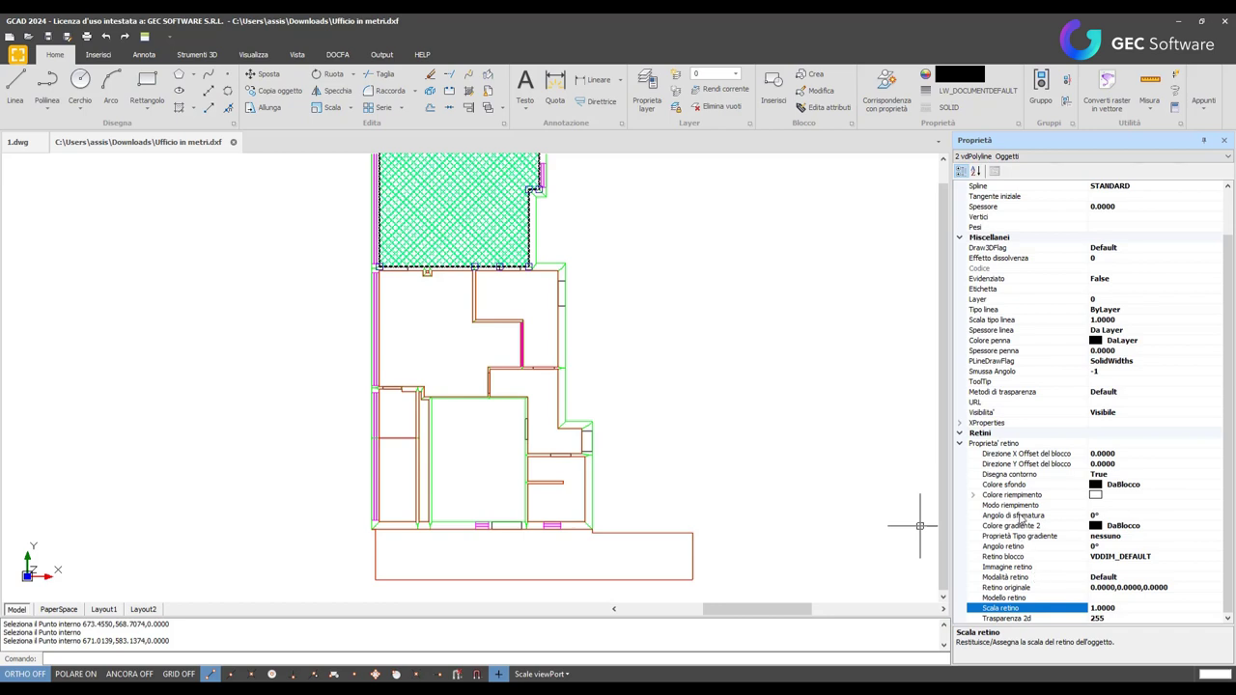
pyautogui.click(977, 495)
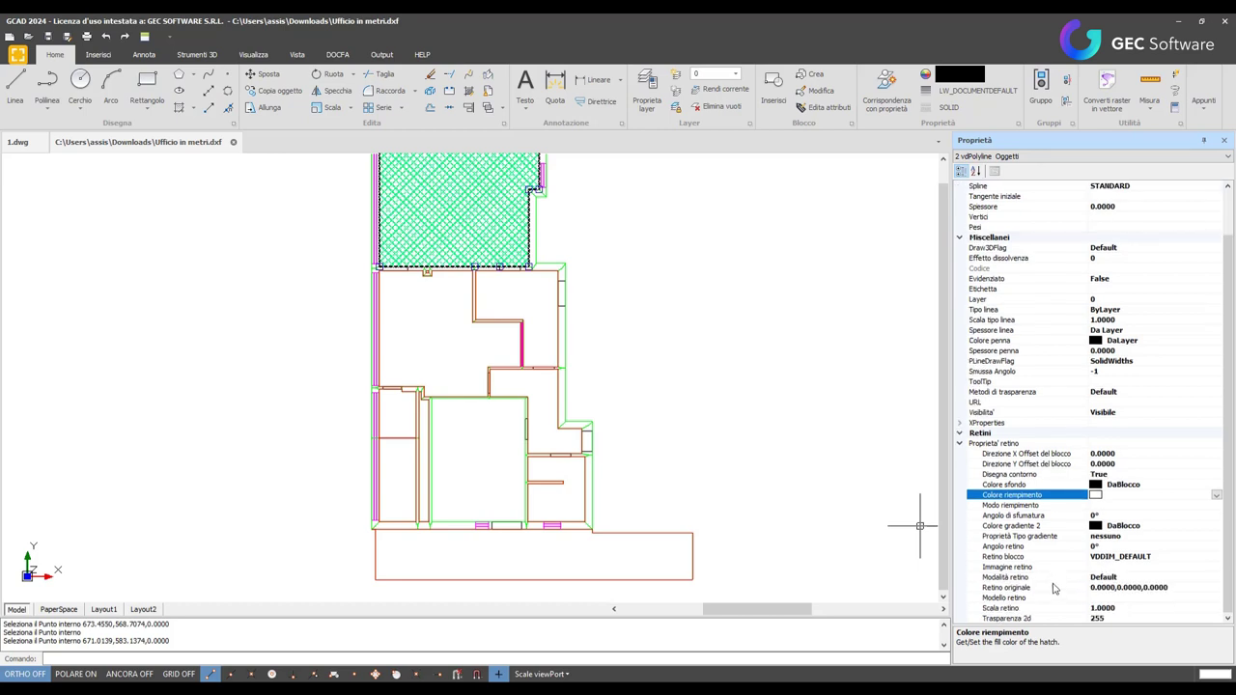
pyautogui.press('Escape')
# Delete the green cross-hatch fill from the upper room
pyautogui.click(470, 213)
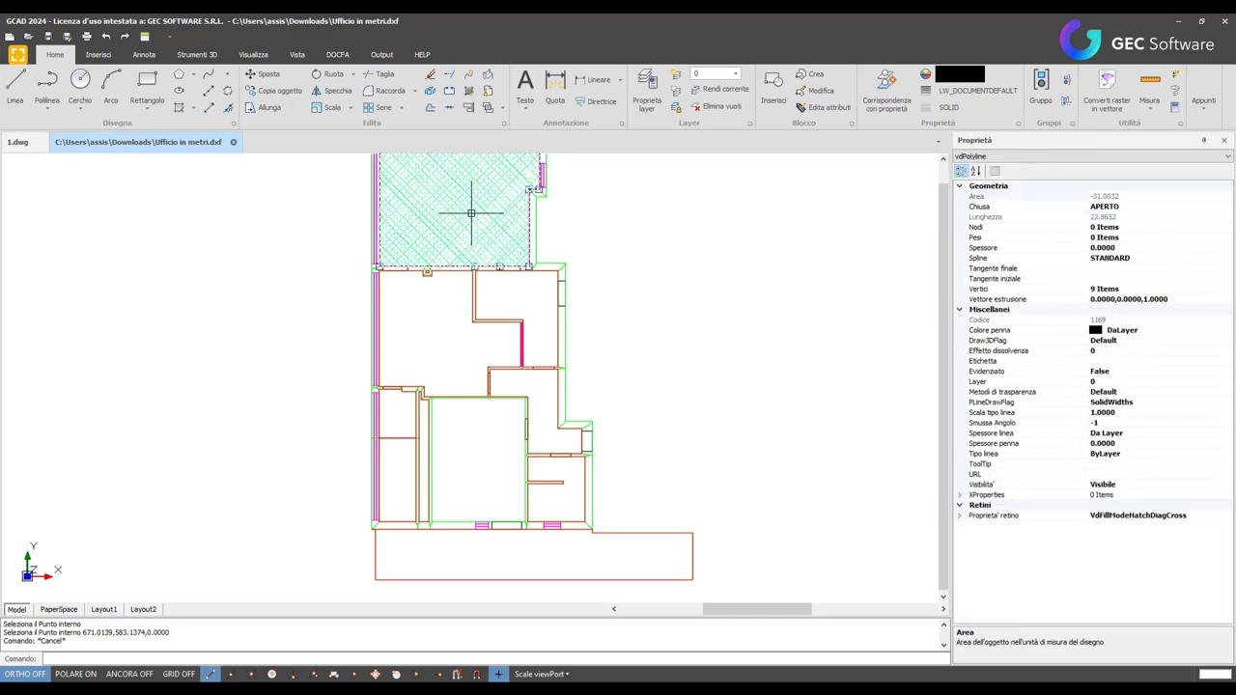
pyautogui.press('Delete')
pyautogui.scroll(-2, 713, 341)
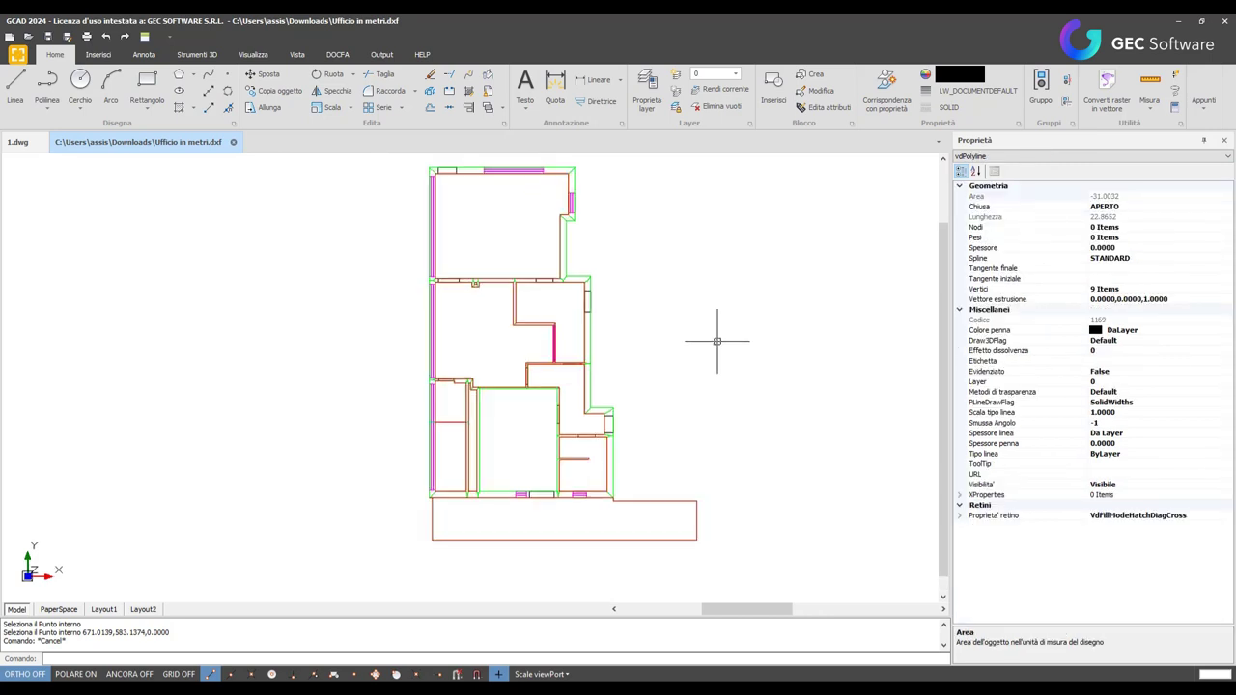
# Start a new hatch and pick an interior point inside the bottom strip
pyautogui.click(194, 112)
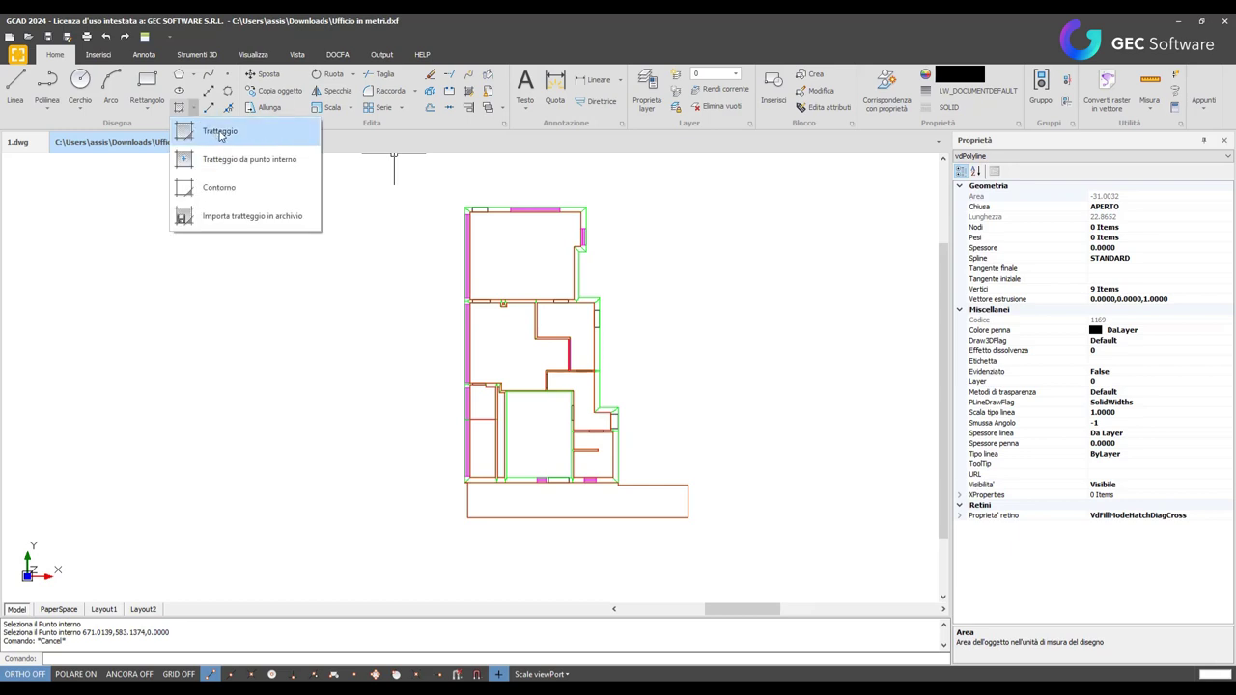
pyautogui.click(220, 132)
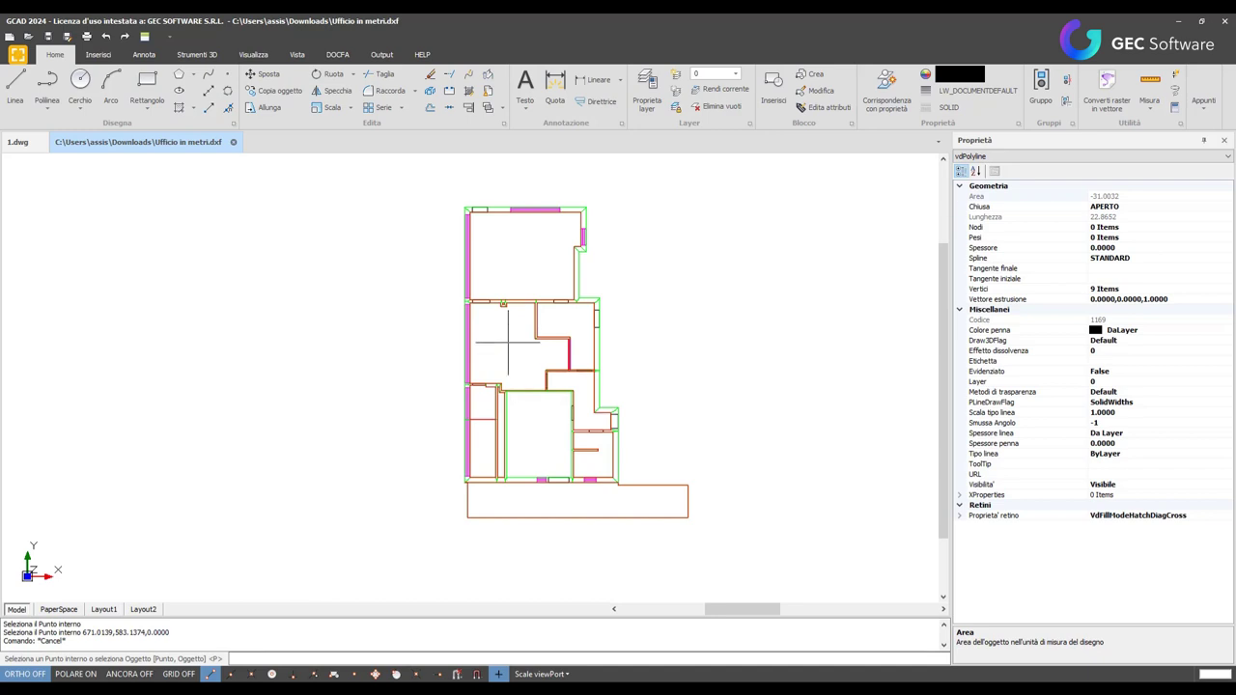
pyautogui.click(256, 661)
pyautogui.write('o')
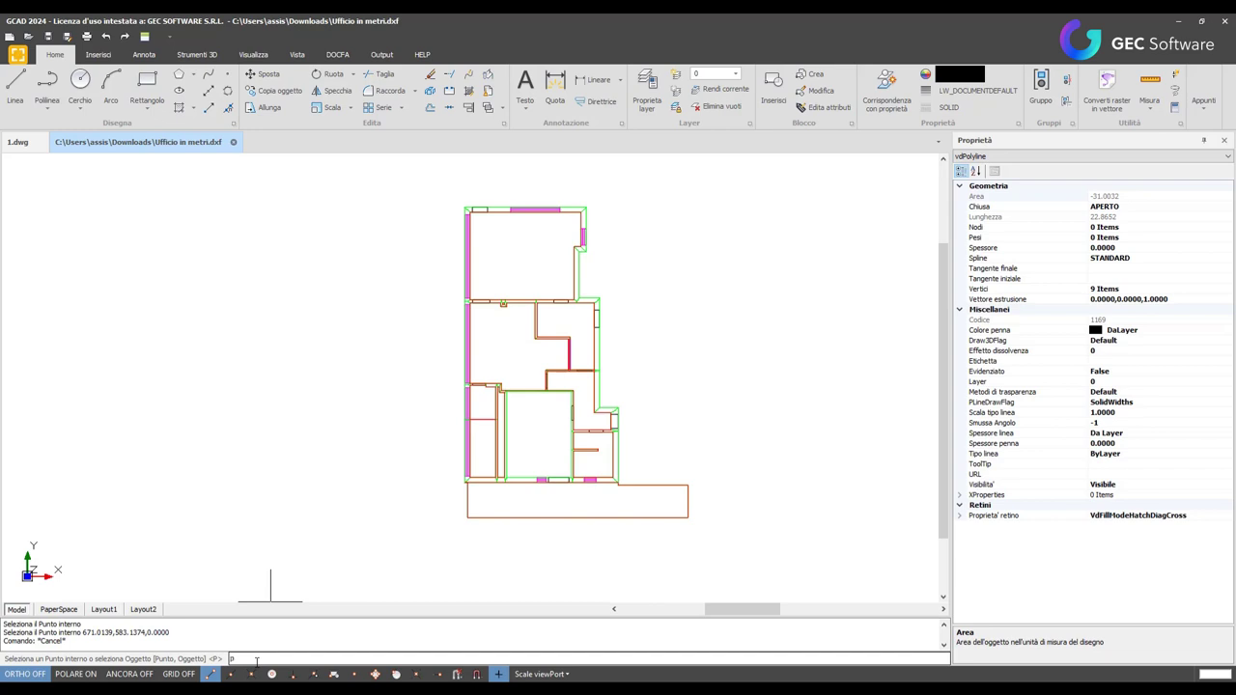
pyautogui.press('Return')
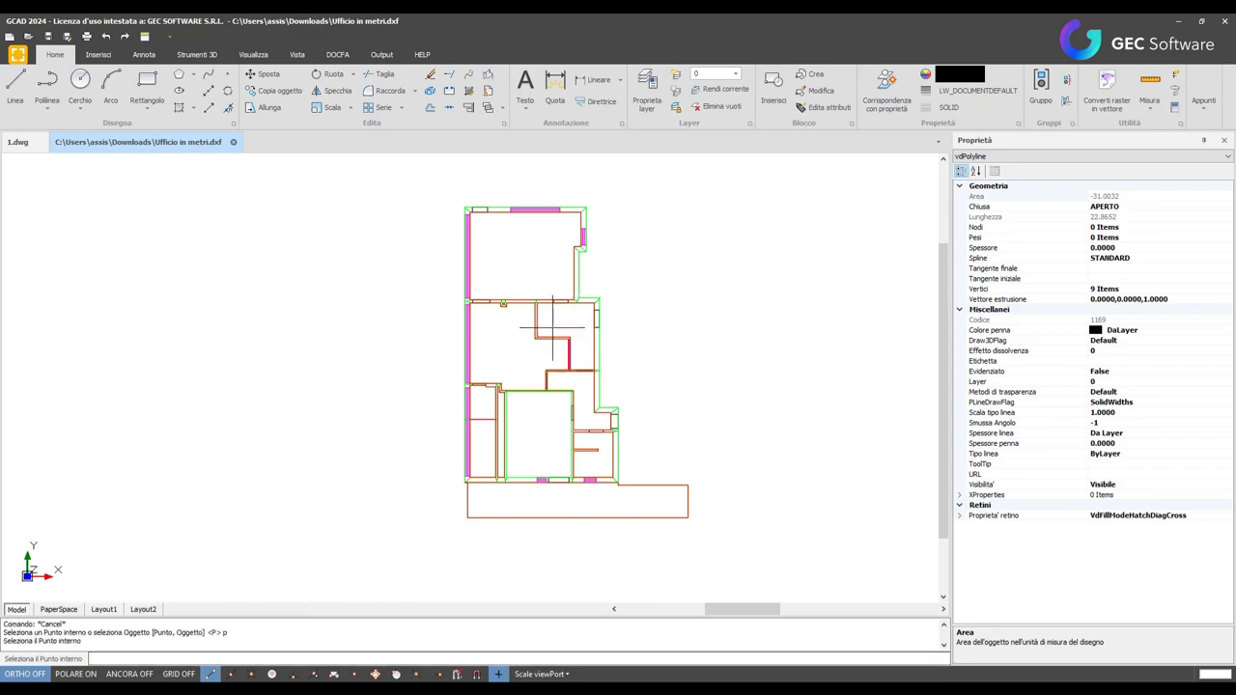
pyautogui.click(590, 493)
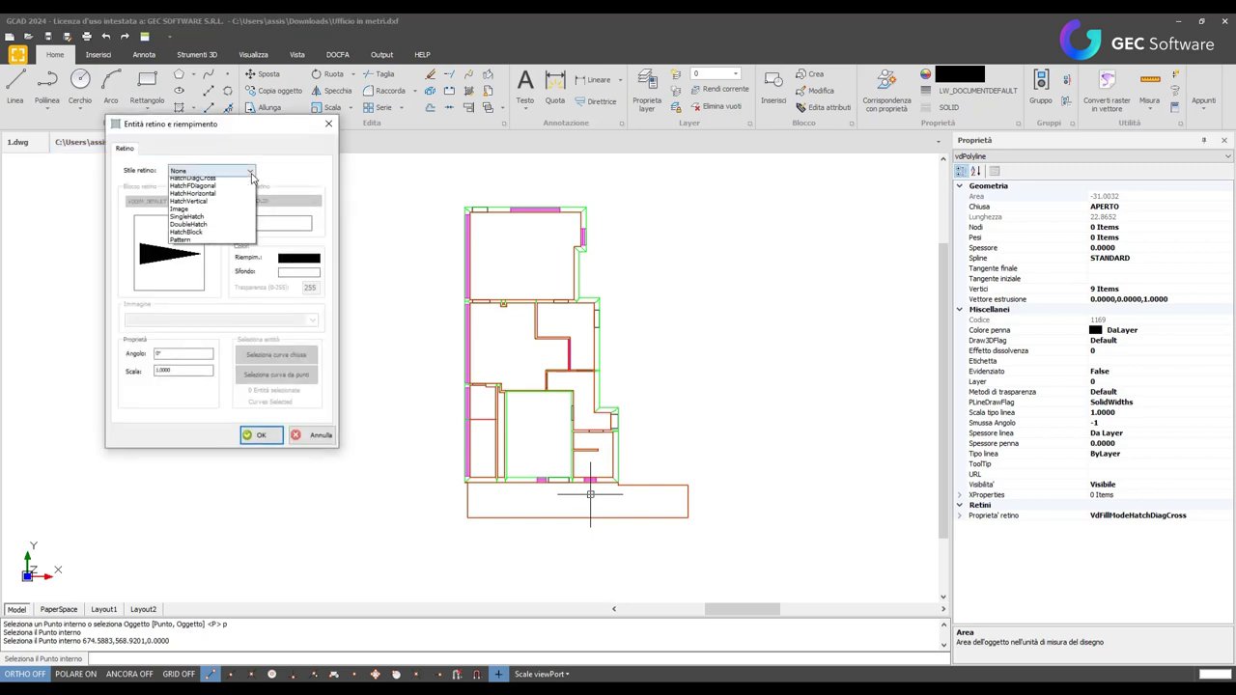
# Apply the HatchFDiagonal style to the bottom strip and zoom around to inspect it
pyautogui.click(249, 171)
pyautogui.click(192, 221)
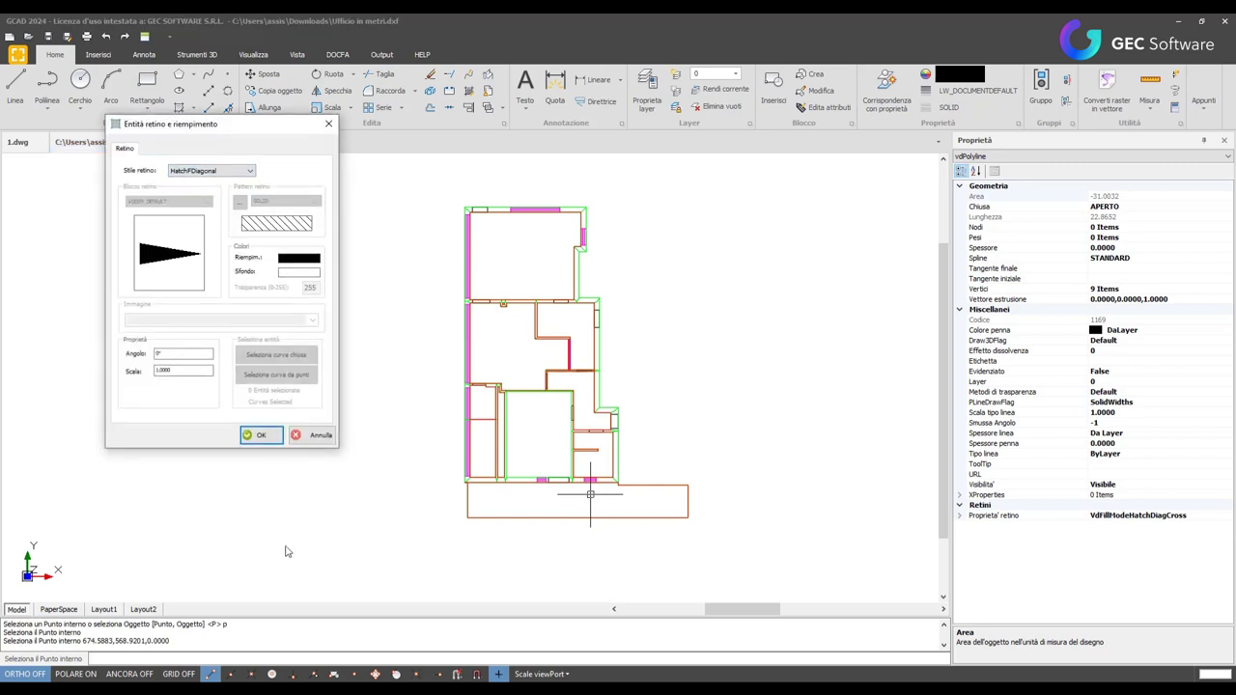
pyautogui.click(260, 436)
pyautogui.scroll(-2, 640, 358)
pyautogui.scroll(-2, 670, 421)
pyautogui.scroll(-1, 683, 519)
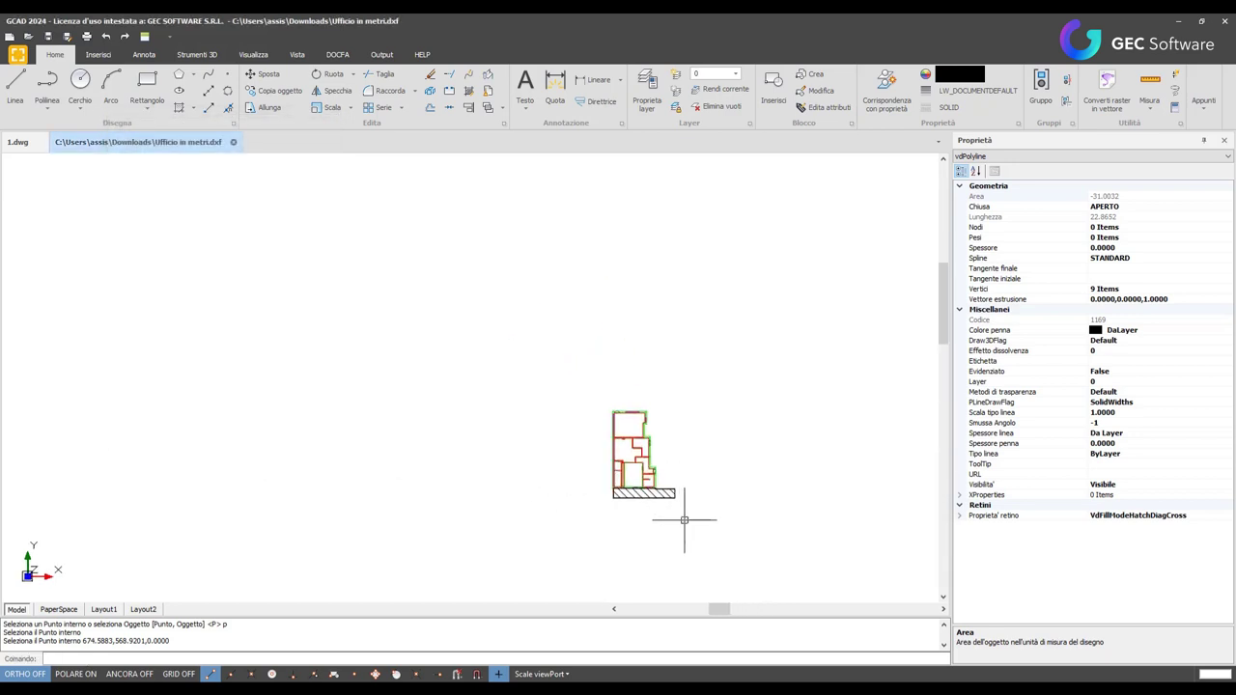
pyautogui.scroll(1, 570, 354)
pyautogui.scroll(1, 524, 386)
pyautogui.scroll(2, 511, 409)
pyautogui.scroll(2, 517, 398)
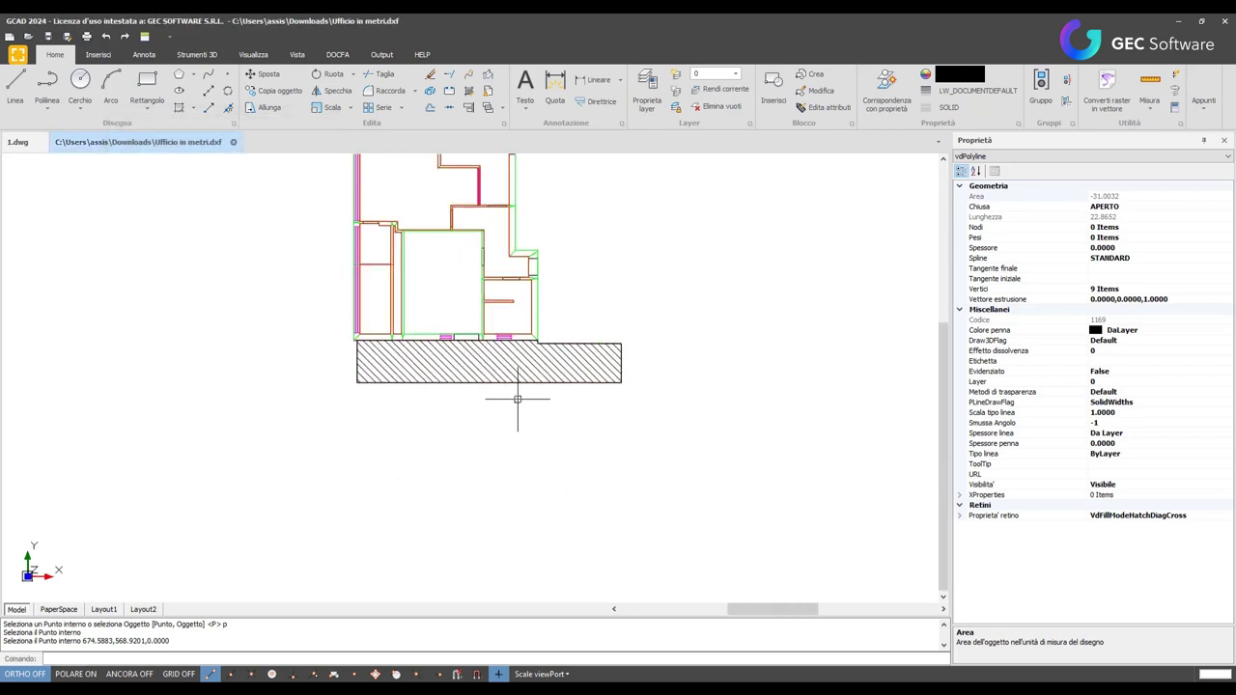
pyautogui.scroll(3, 541, 390)
pyautogui.scroll(1, 598, 338)
pyautogui.scroll(2, 569, 309)
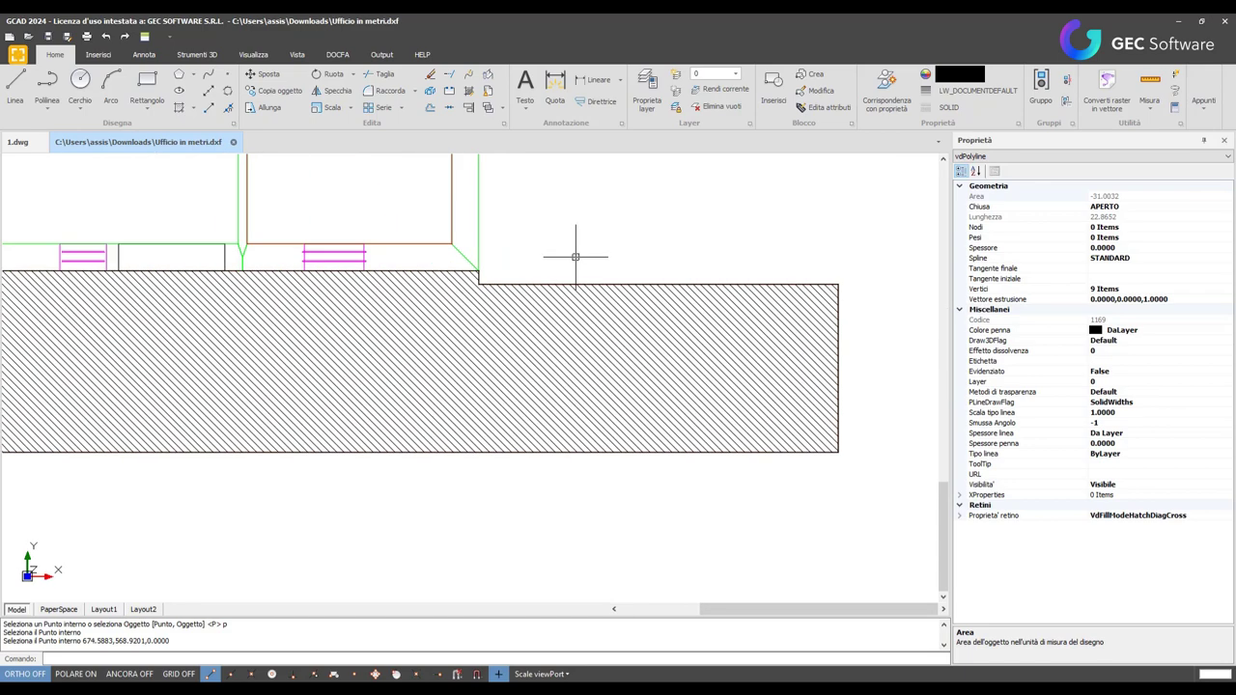
pyautogui.scroll(2, 575, 257)
pyautogui.scroll(-2, 694, 348)
pyautogui.scroll(-1, 657, 415)
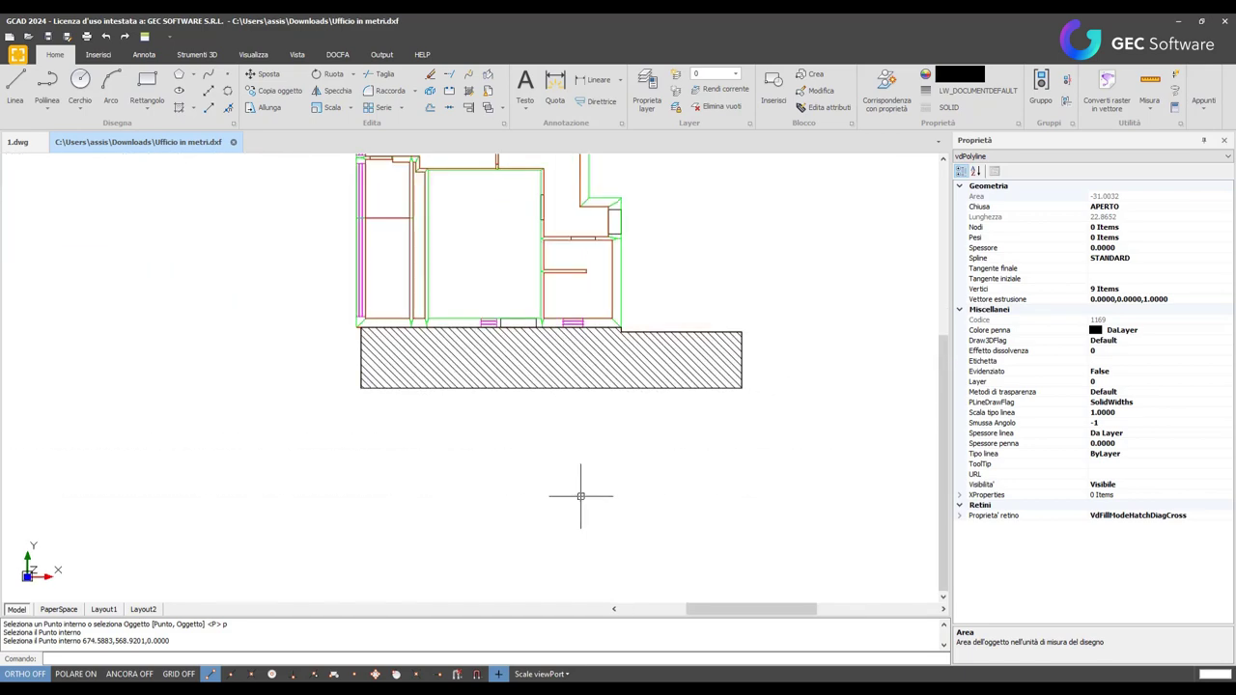
pyautogui.scroll(-2, 561, 377)
pyautogui.scroll(-1, 560, 369)
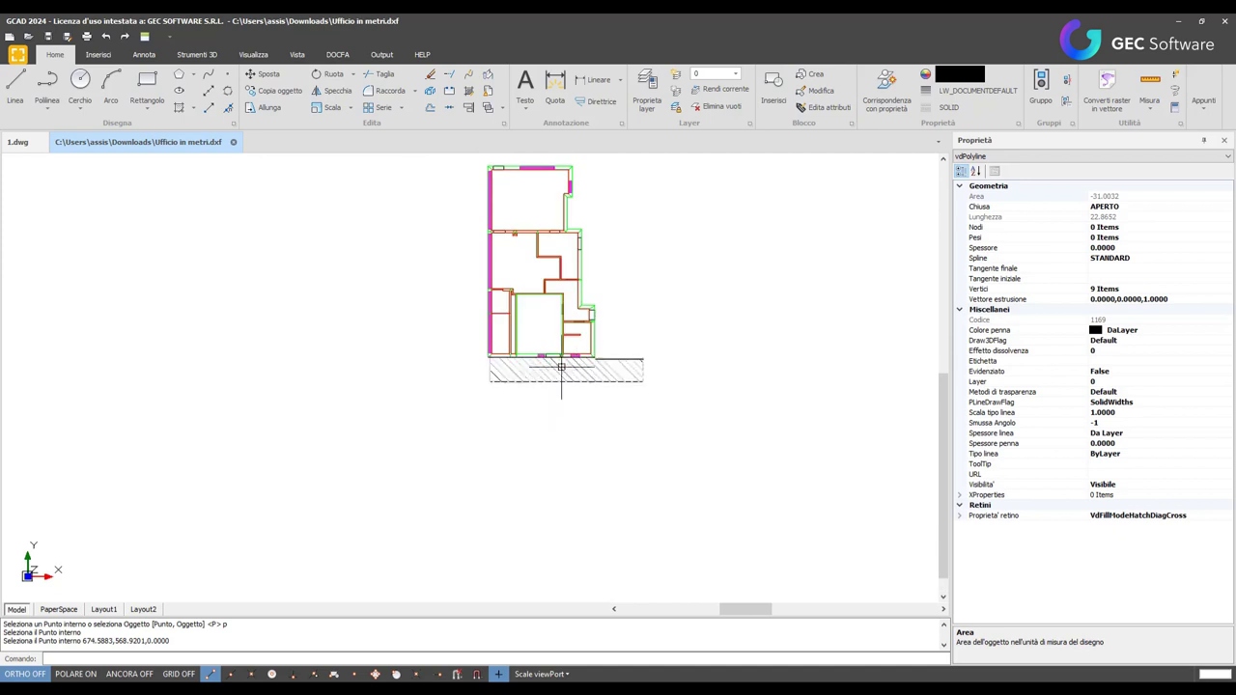
pyautogui.scroll(-1, 574, 416)
pyautogui.scroll(1, 524, 464)
pyautogui.scroll(-2, 551, 463)
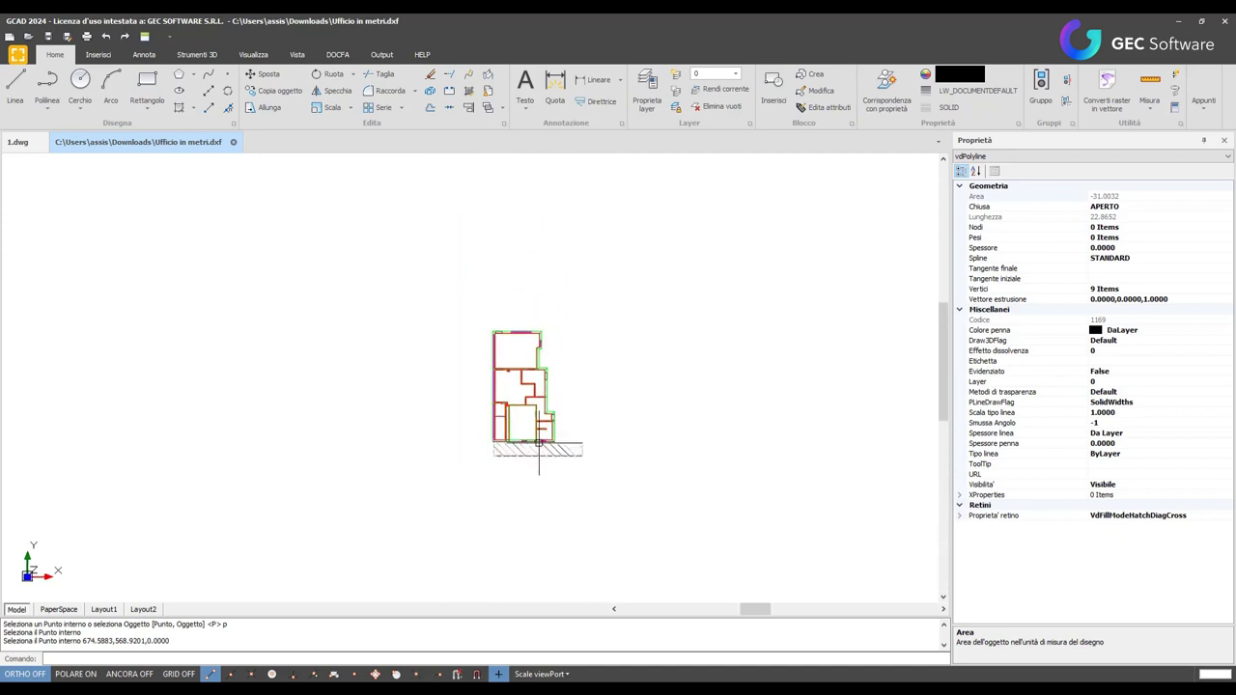
pyautogui.scroll(2, 538, 439)
pyautogui.scroll(3, 538, 420)
# Select only the bottom strip's diagonal hatch fill and delete it, keeping the outline
pyautogui.click(538, 413)
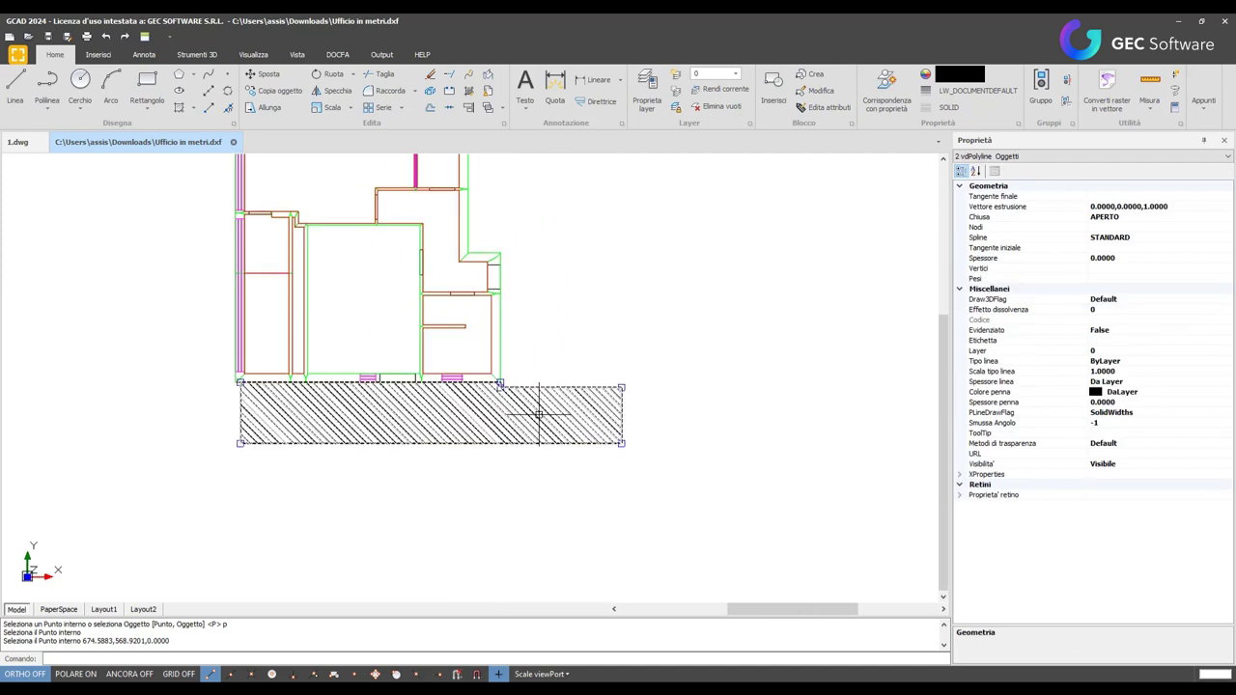
pyautogui.click(962, 499)
pyautogui.scroll(-2, 1150, 598)
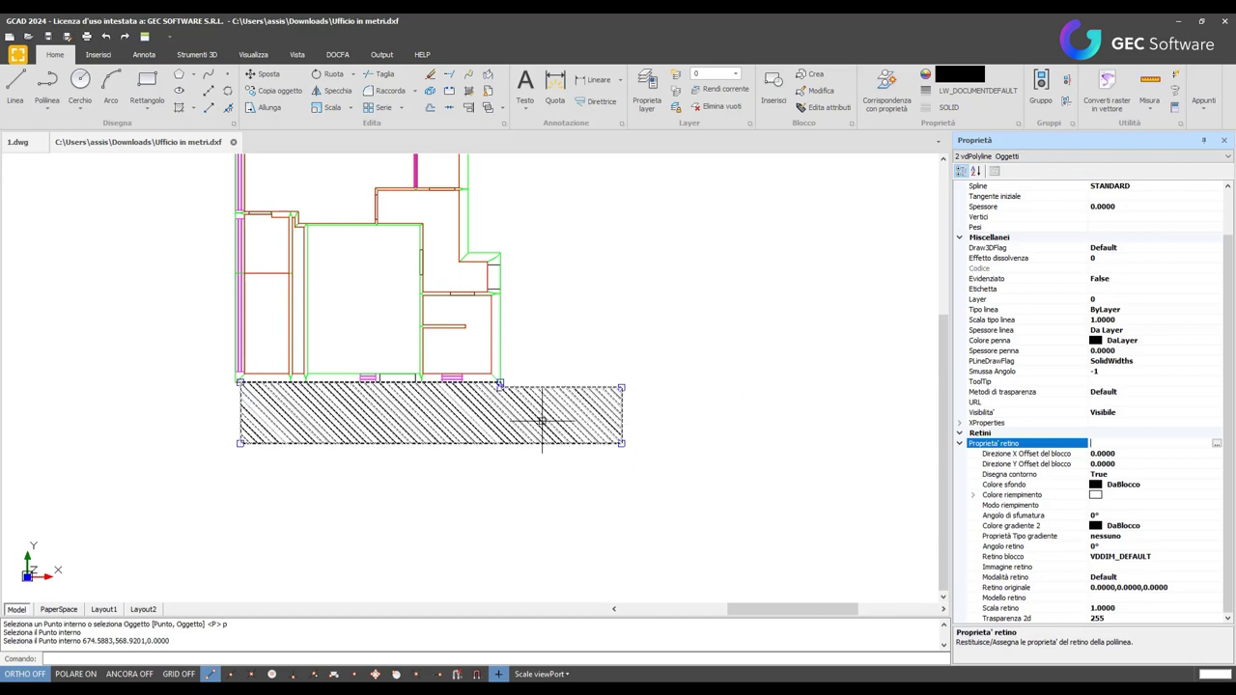
pyautogui.click(623, 415)
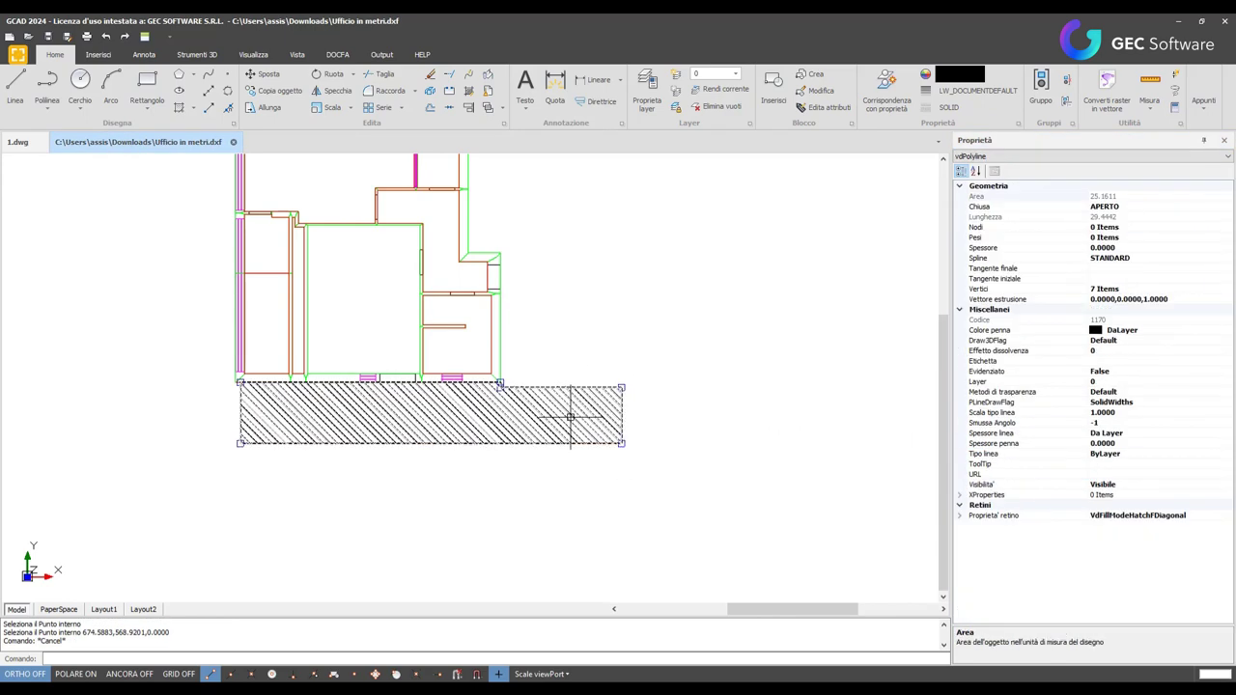
pyautogui.press('Delete')
# Hatch the bottom strip from an interior point using Pattern style with ANSI31
pyautogui.click(194, 107)
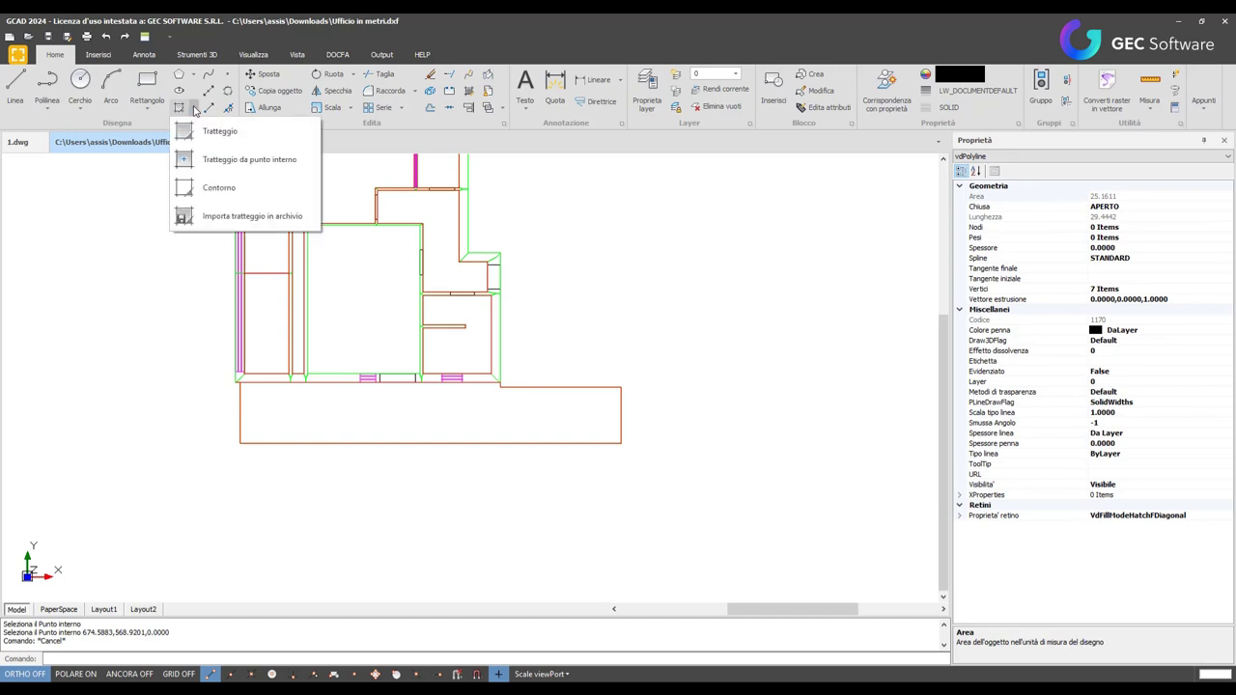
pyautogui.click(225, 136)
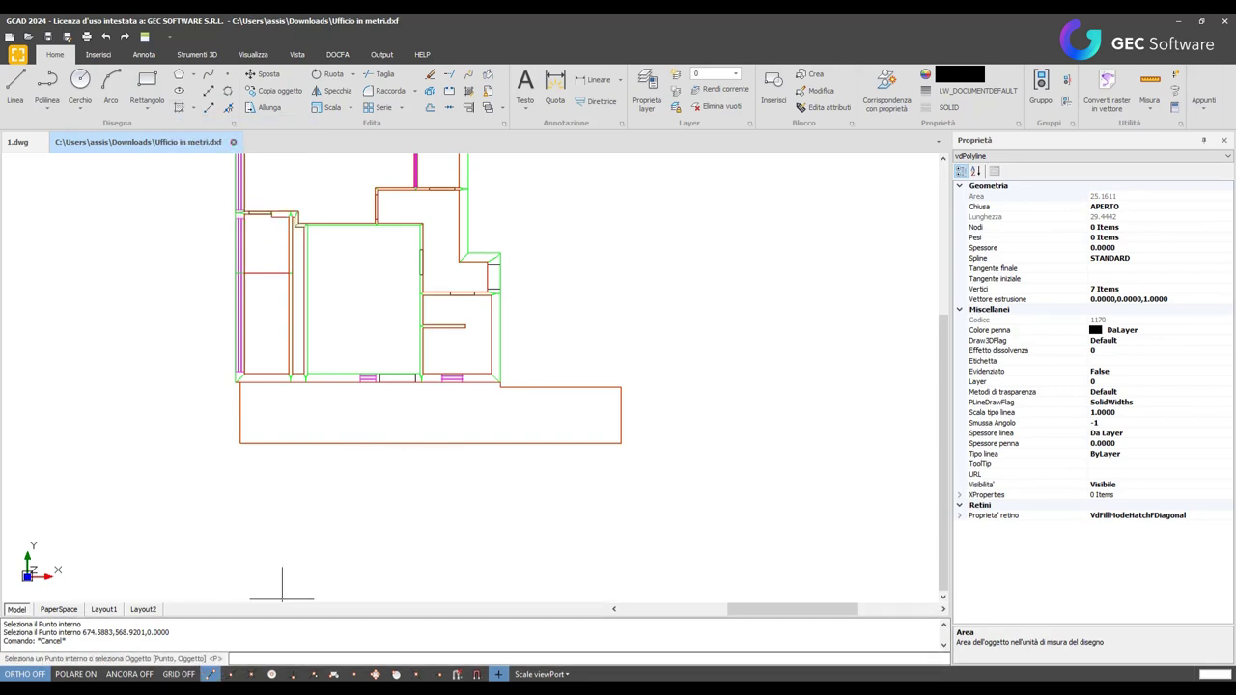
pyautogui.press('Escape')
pyautogui.press('Return')
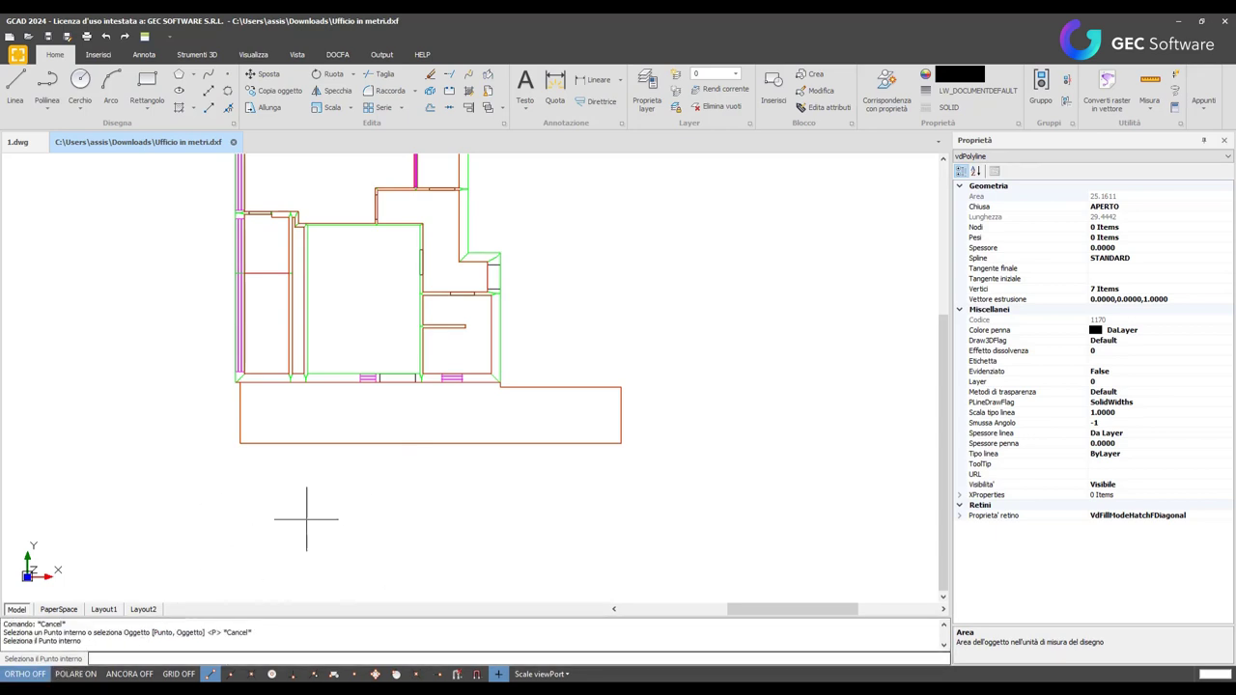
pyautogui.click(448, 416)
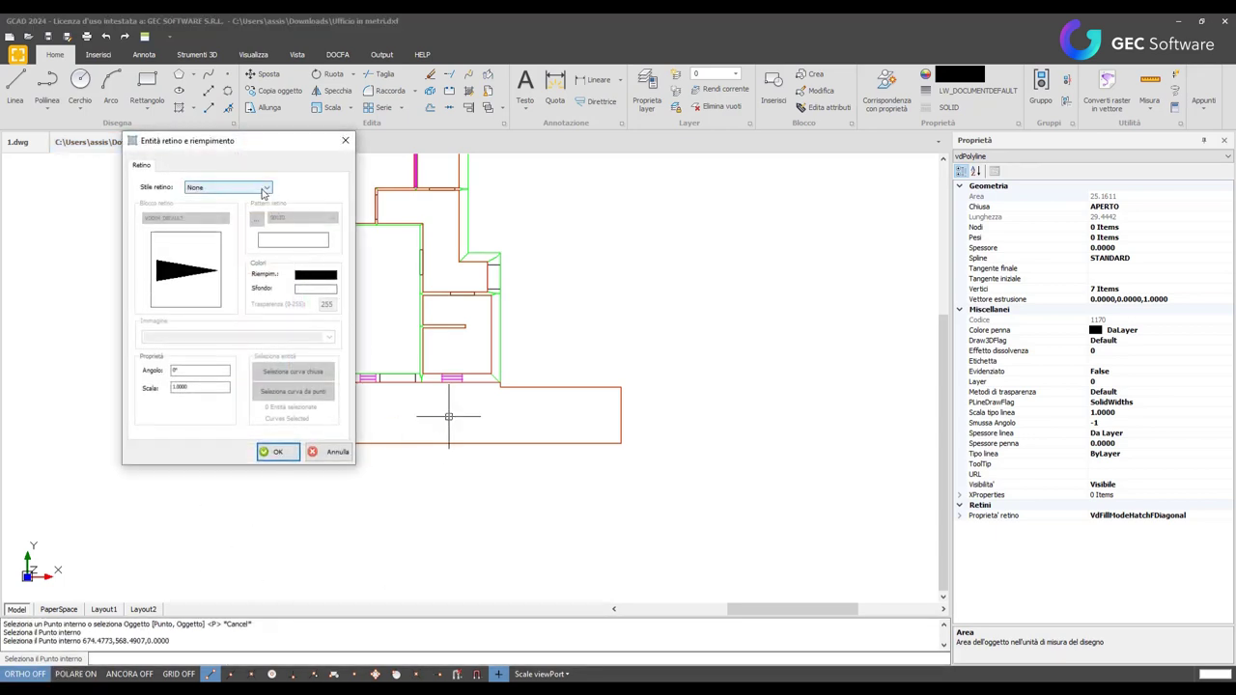
pyautogui.click(262, 189)
pyautogui.click(232, 286)
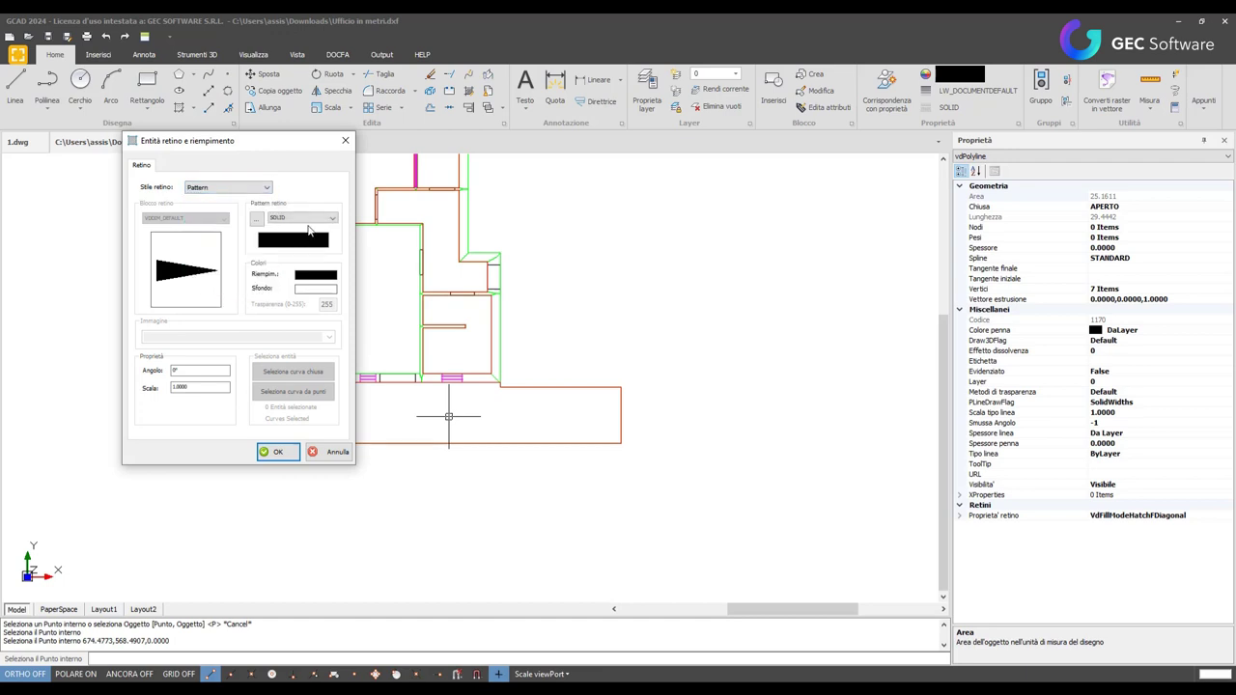
pyautogui.click(305, 218)
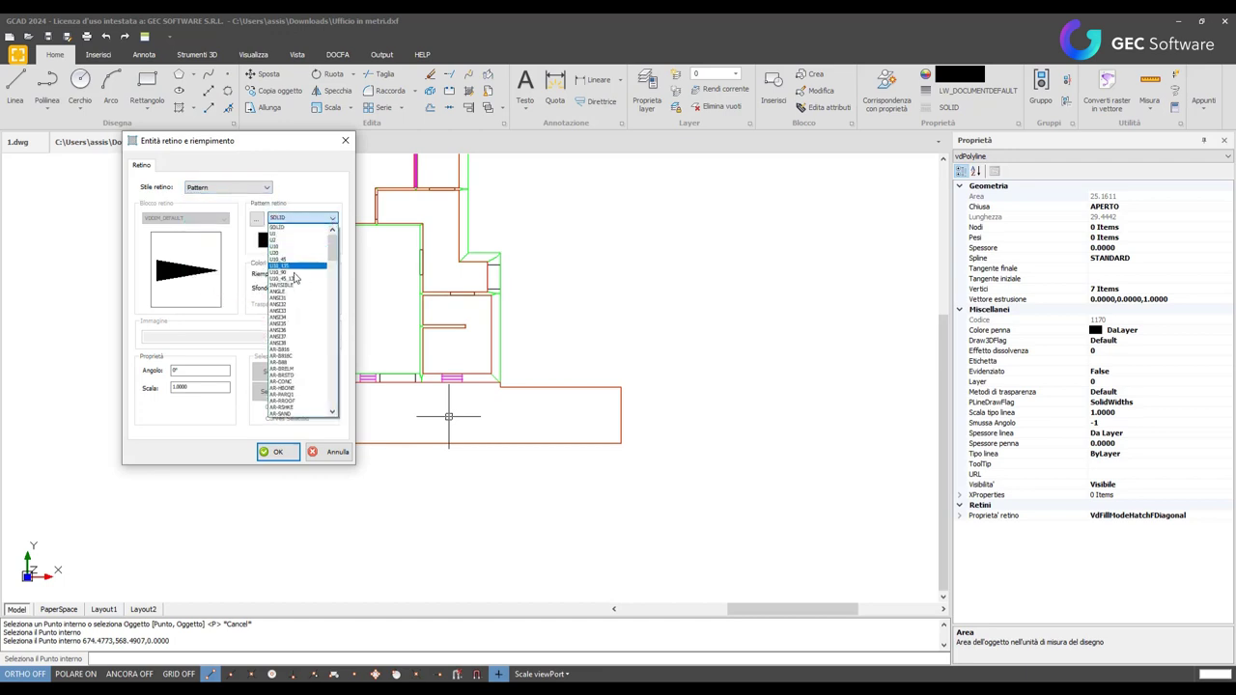
pyautogui.click(290, 300)
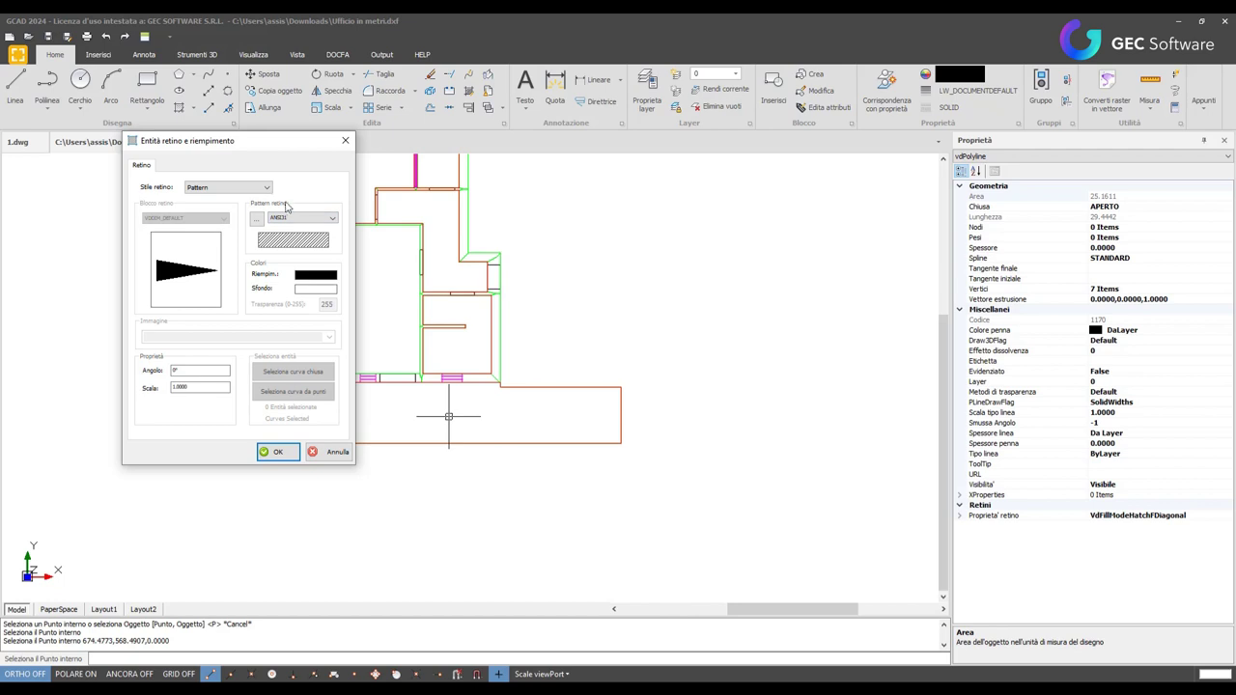
pyautogui.click(277, 452)
# Finish the ANSI31 hatch in the bottom rectangle
pyautogui.scroll(-2, 483, 440)
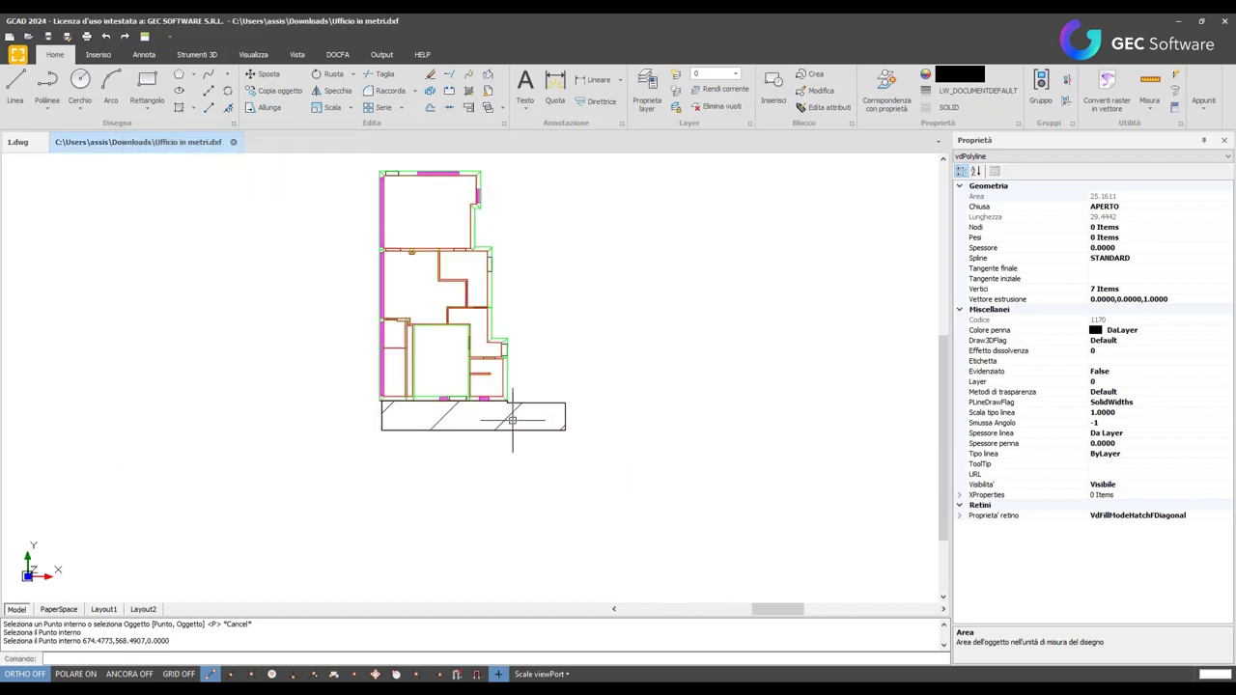
pyautogui.scroll(-1, 496, 436)
pyautogui.scroll(3, 496, 435)
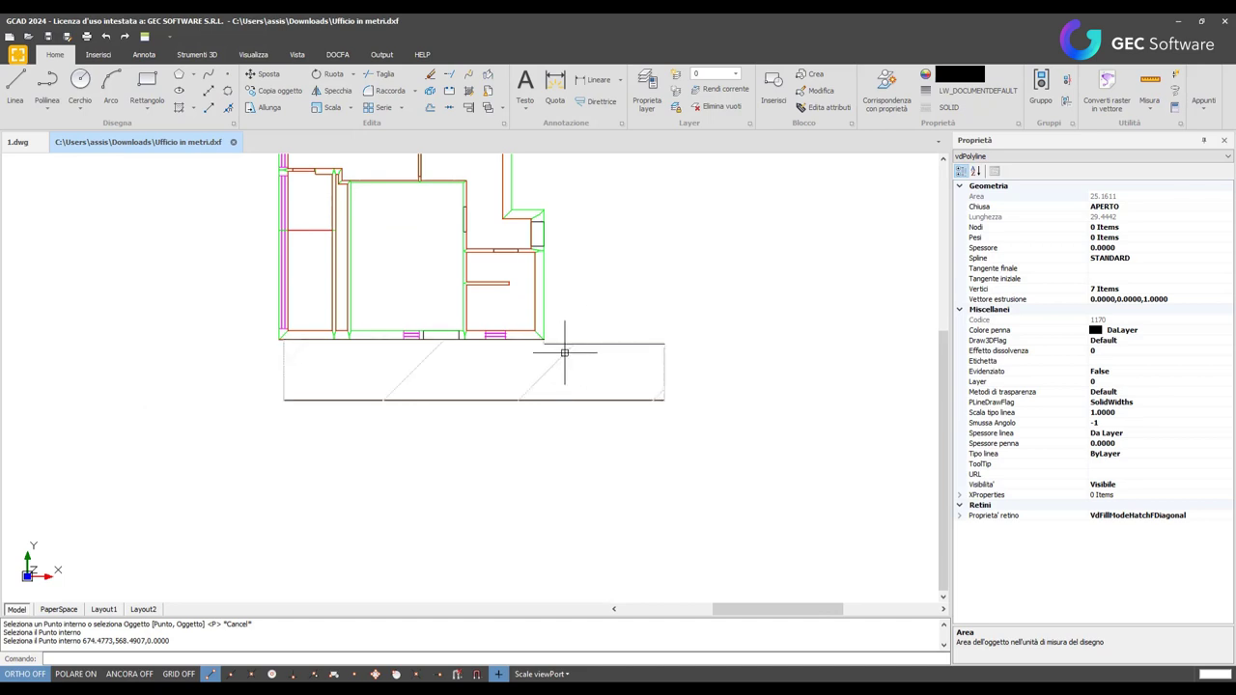
pyautogui.scroll(-3, 566, 359)
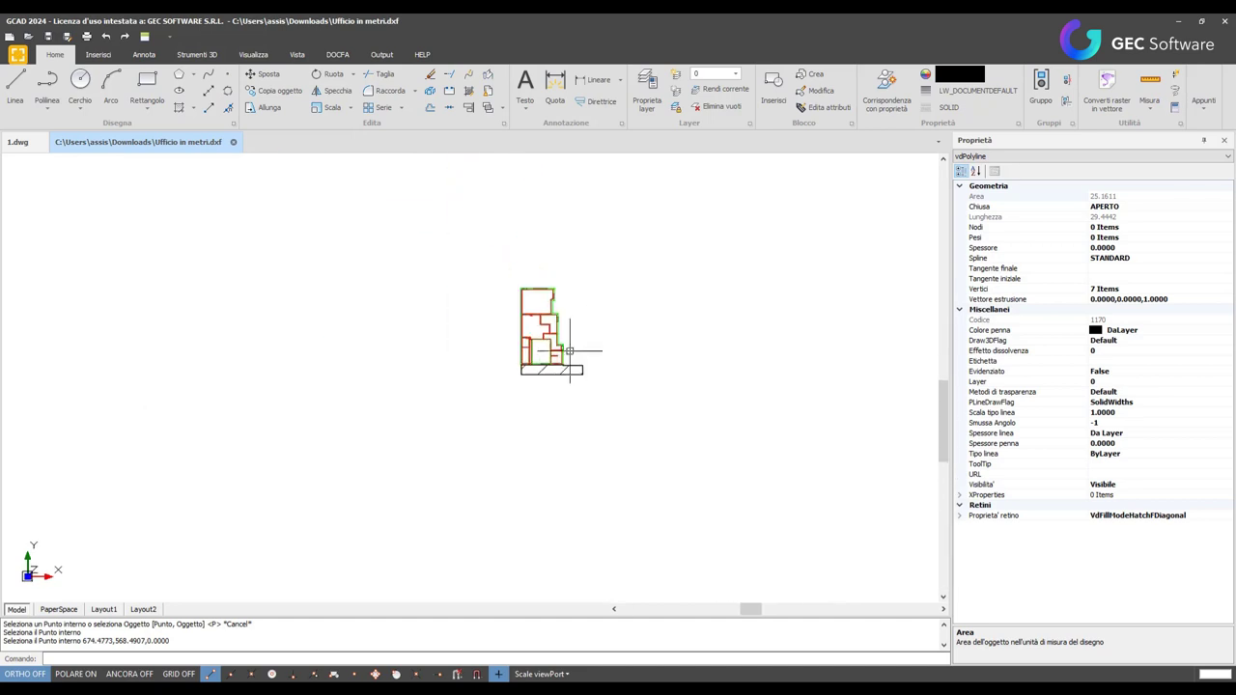
pyautogui.scroll(3, 566, 345)
pyautogui.scroll(3, 566, 333)
pyautogui.press('Return')
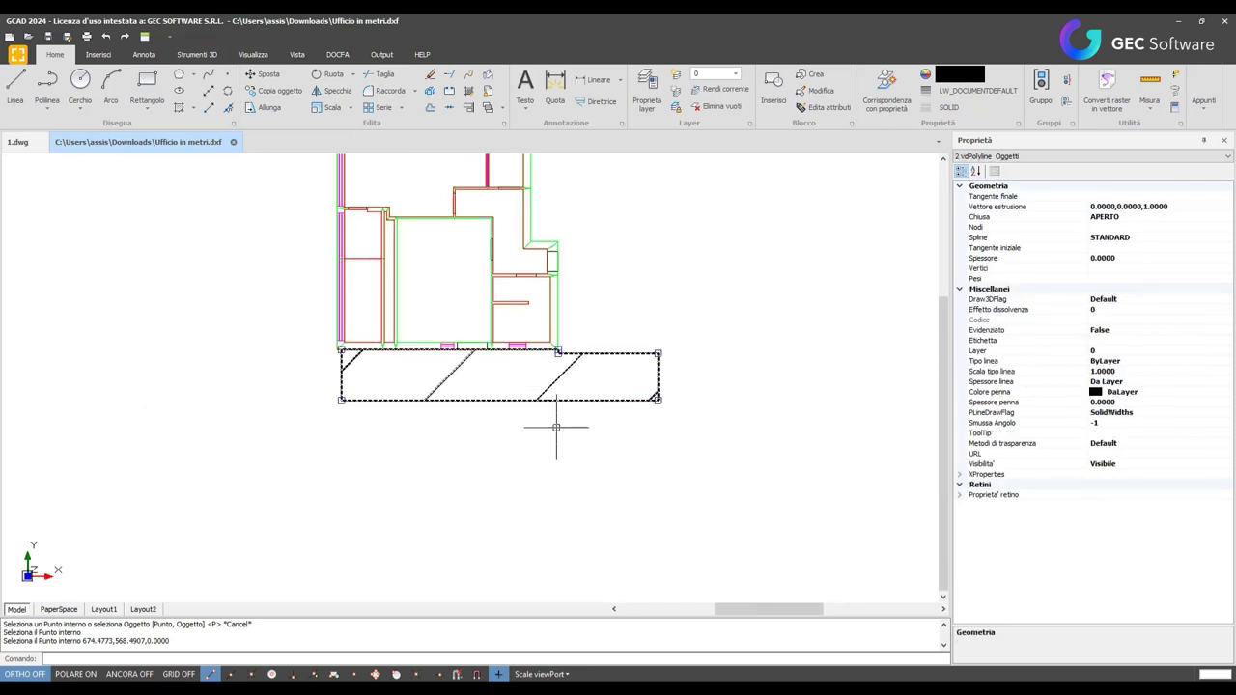
# Set the hatch's Scala retino to 0.2000 for denser lines, then deselect it
pyautogui.click(961, 495)
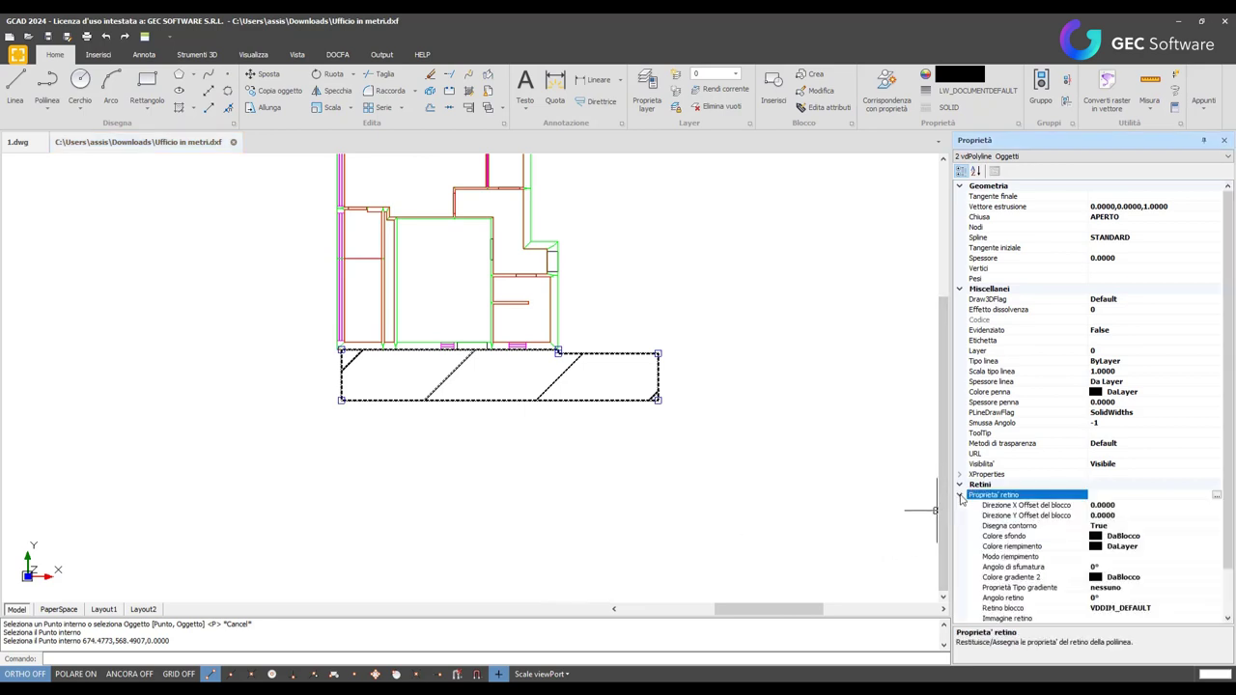
pyautogui.scroll(-2, 1117, 574)
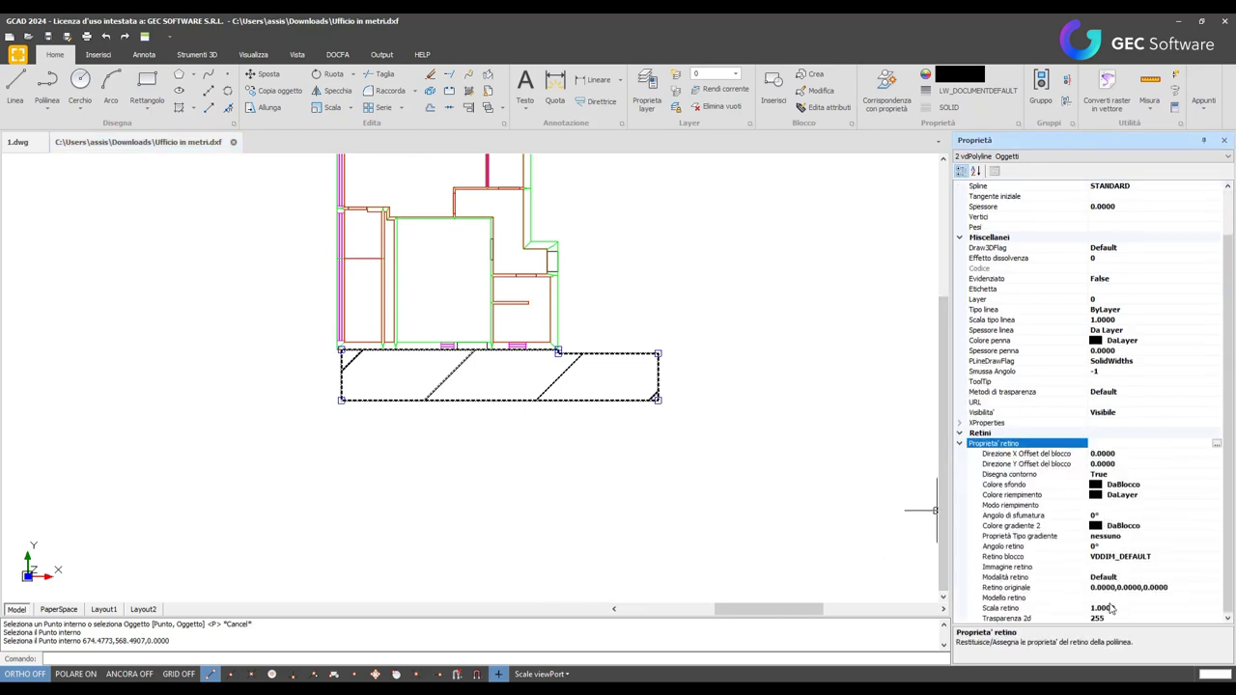
pyautogui.click(1110, 607)
pyautogui.write('0.2')
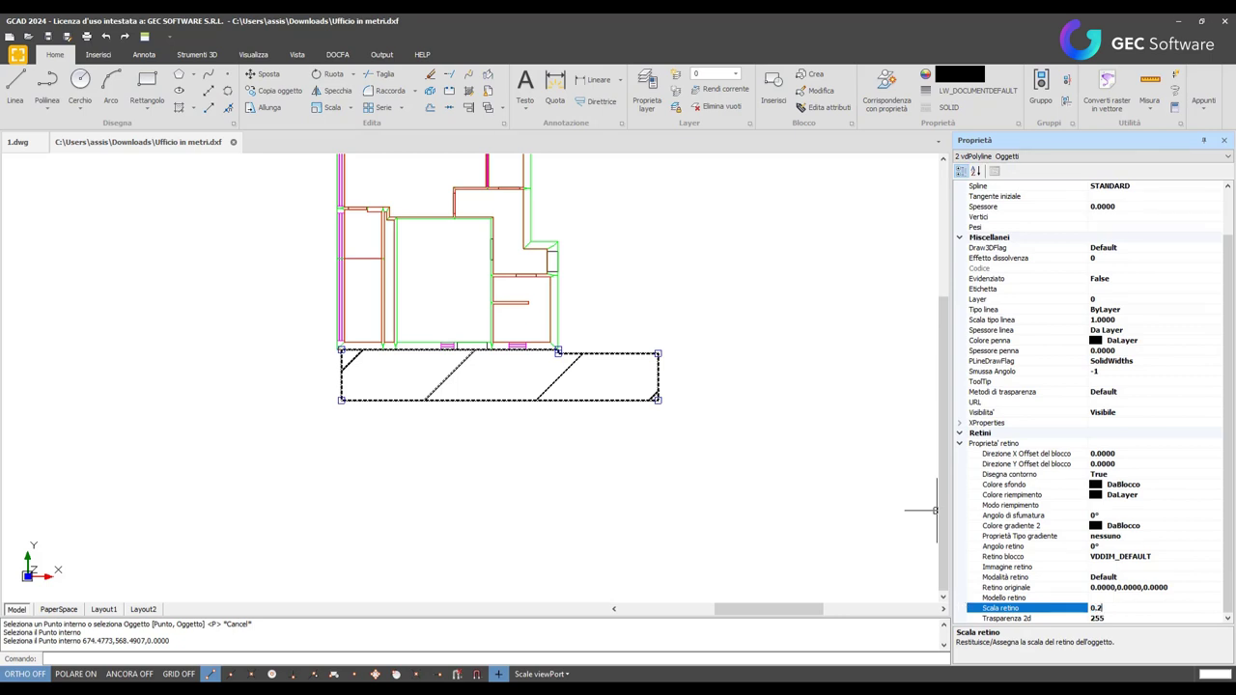
pyautogui.press('Return')
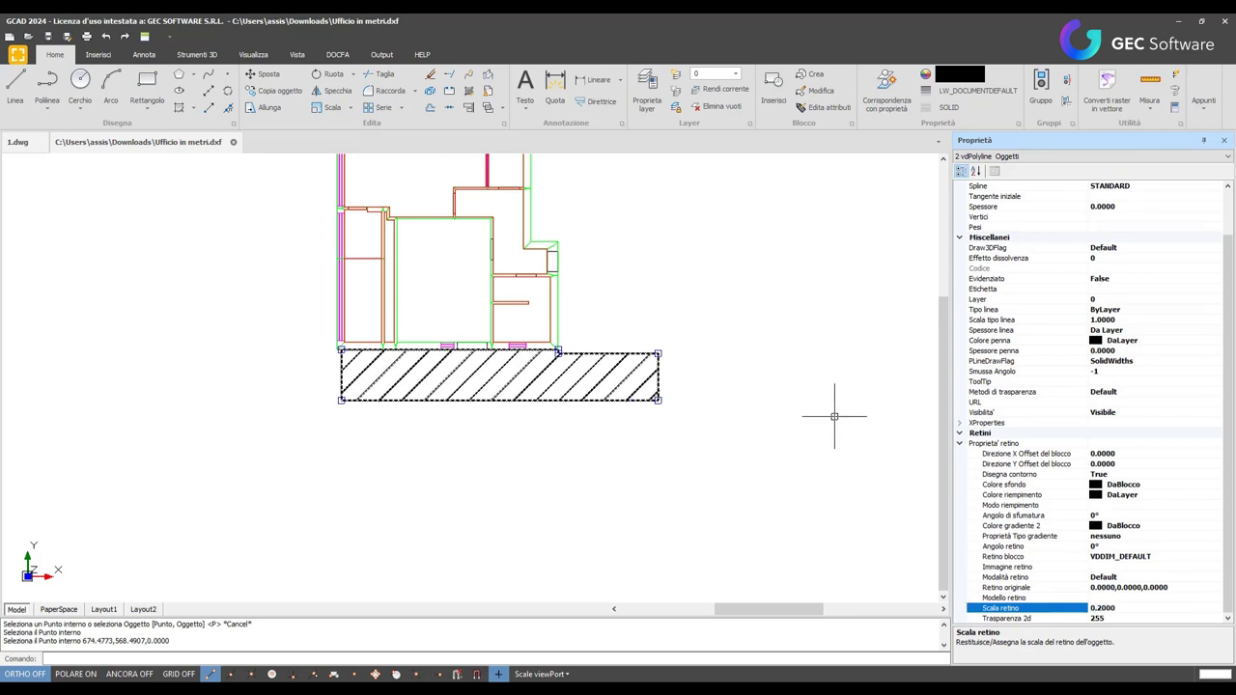
pyautogui.press('Escape')
pyautogui.scroll(2, 609, 379)
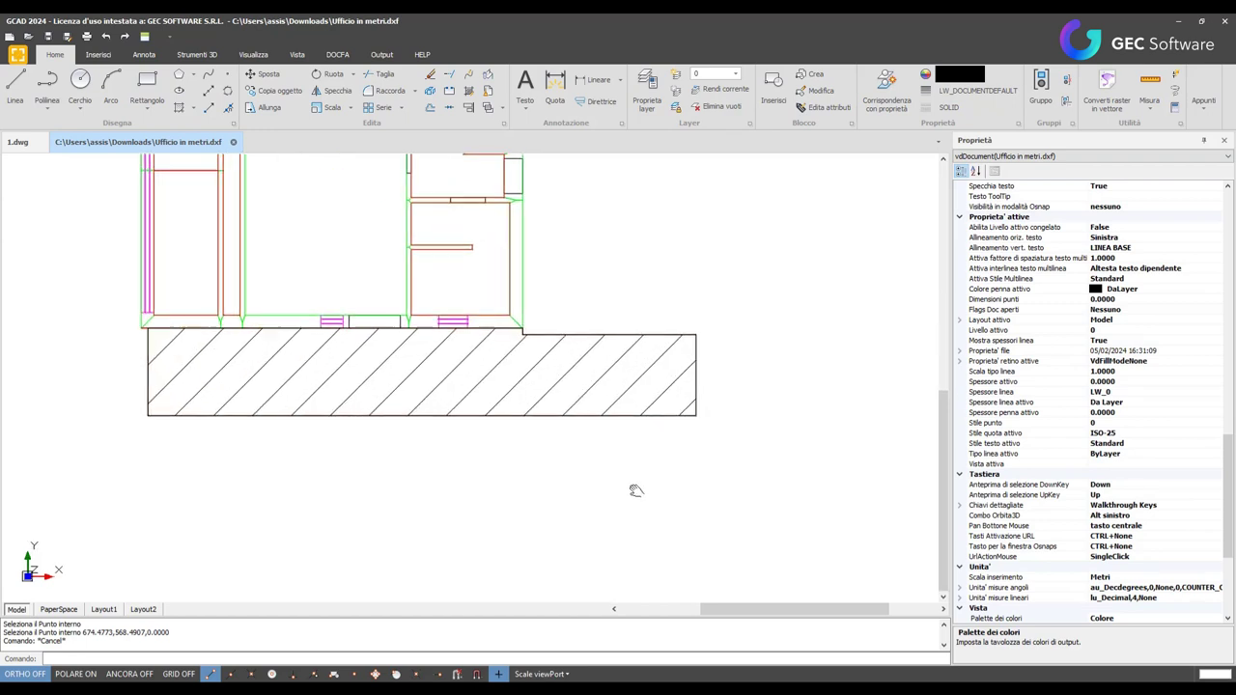
pyautogui.scroll(-3, 640, 469)
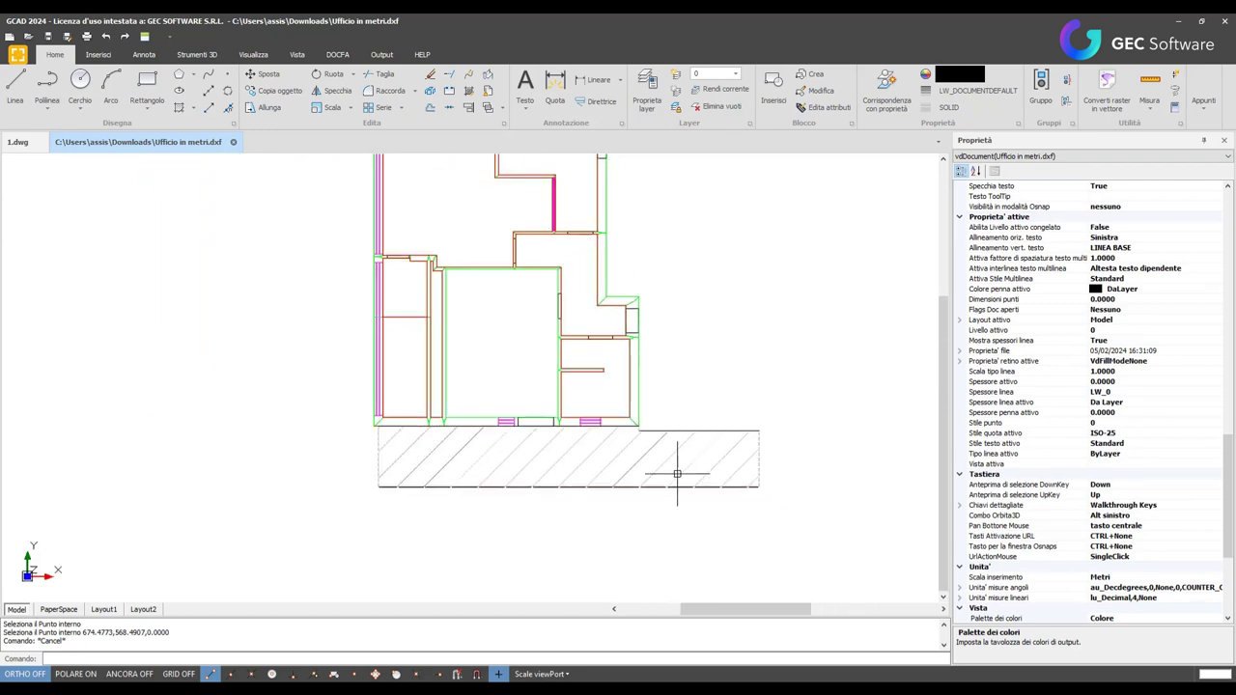
pyautogui.click(193, 107)
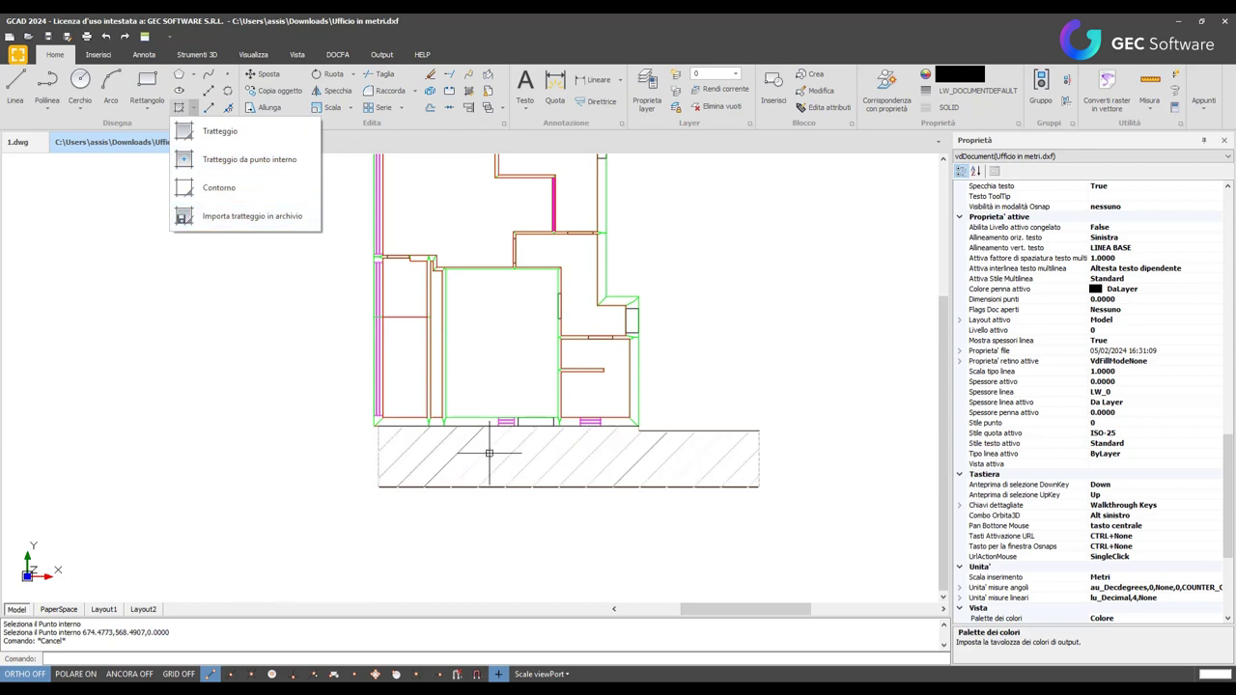
pyautogui.click(249, 220)
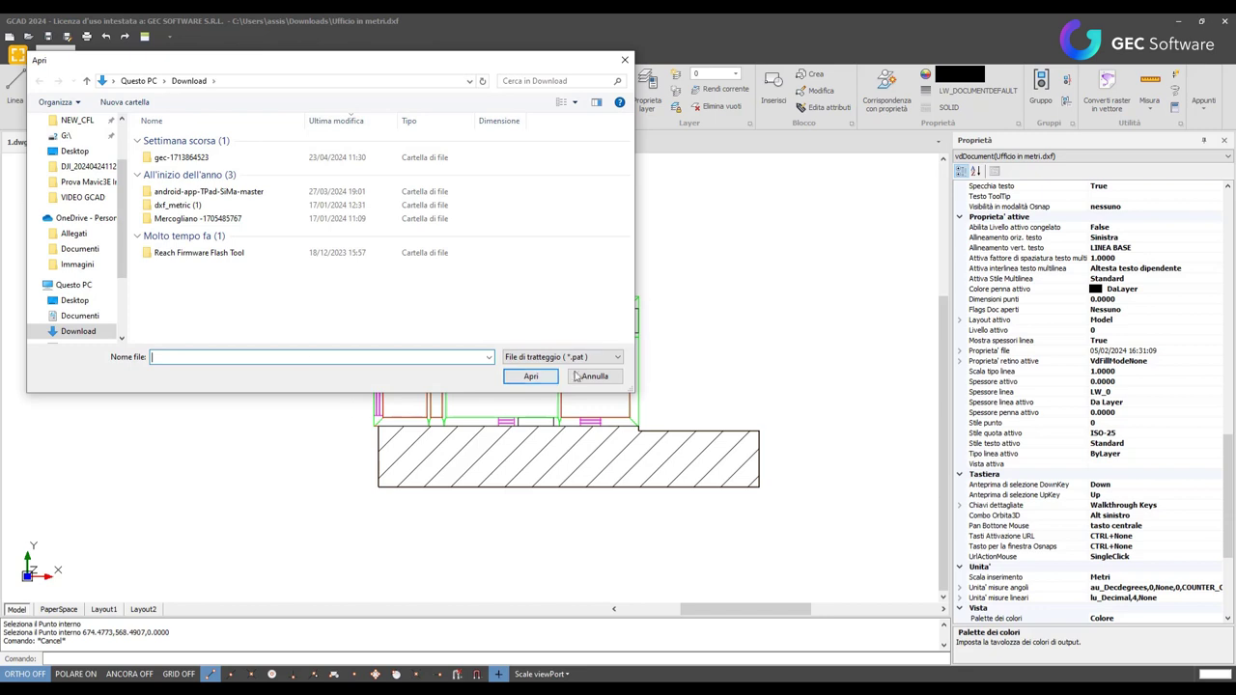
pyautogui.click(590, 358)
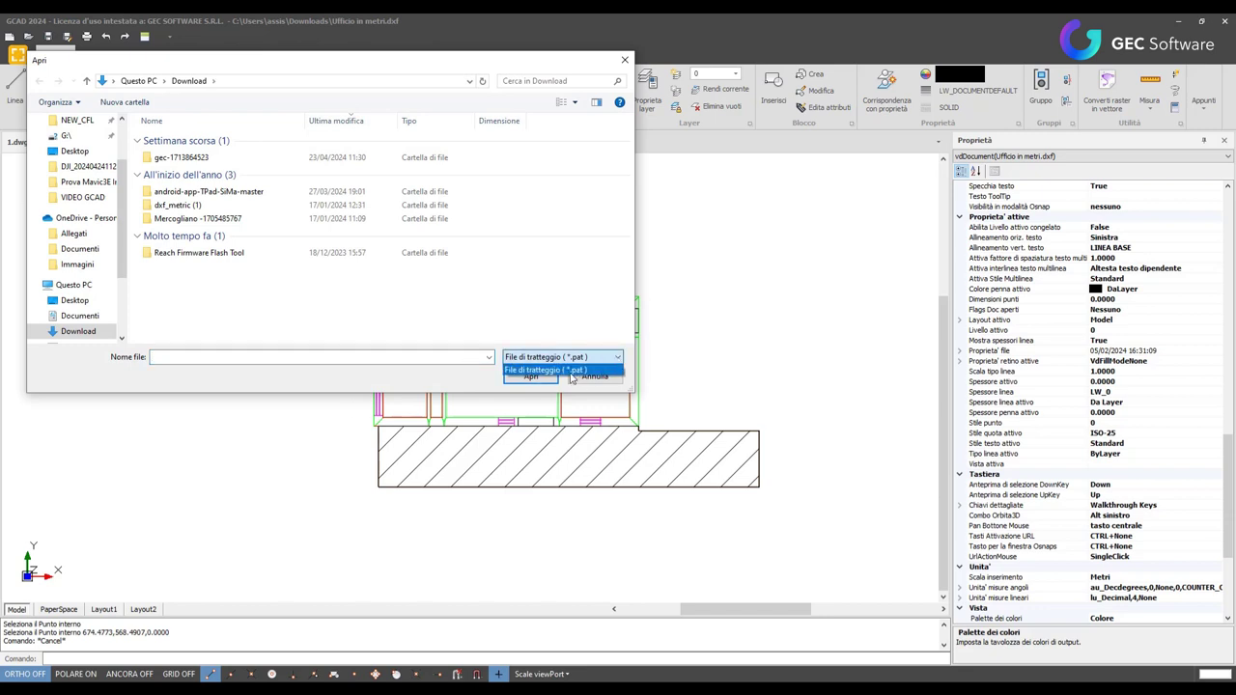
pyautogui.click(472, 378)
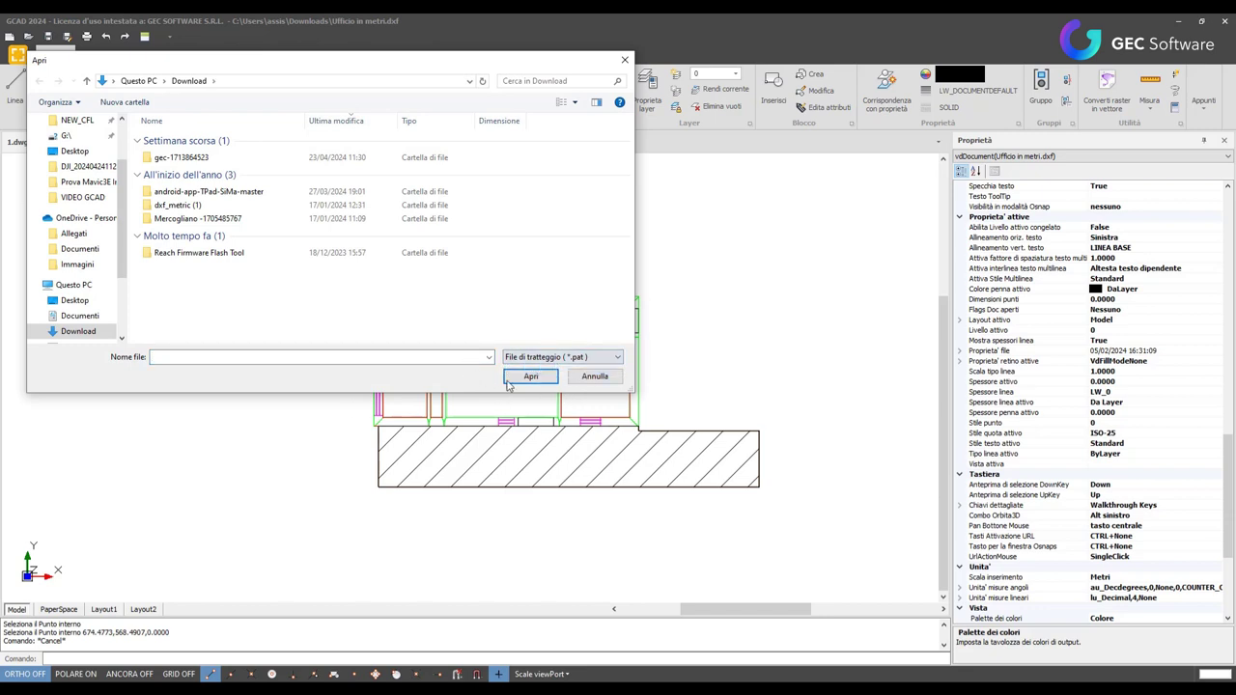
pyautogui.click(595, 376)
pyautogui.click(515, 453)
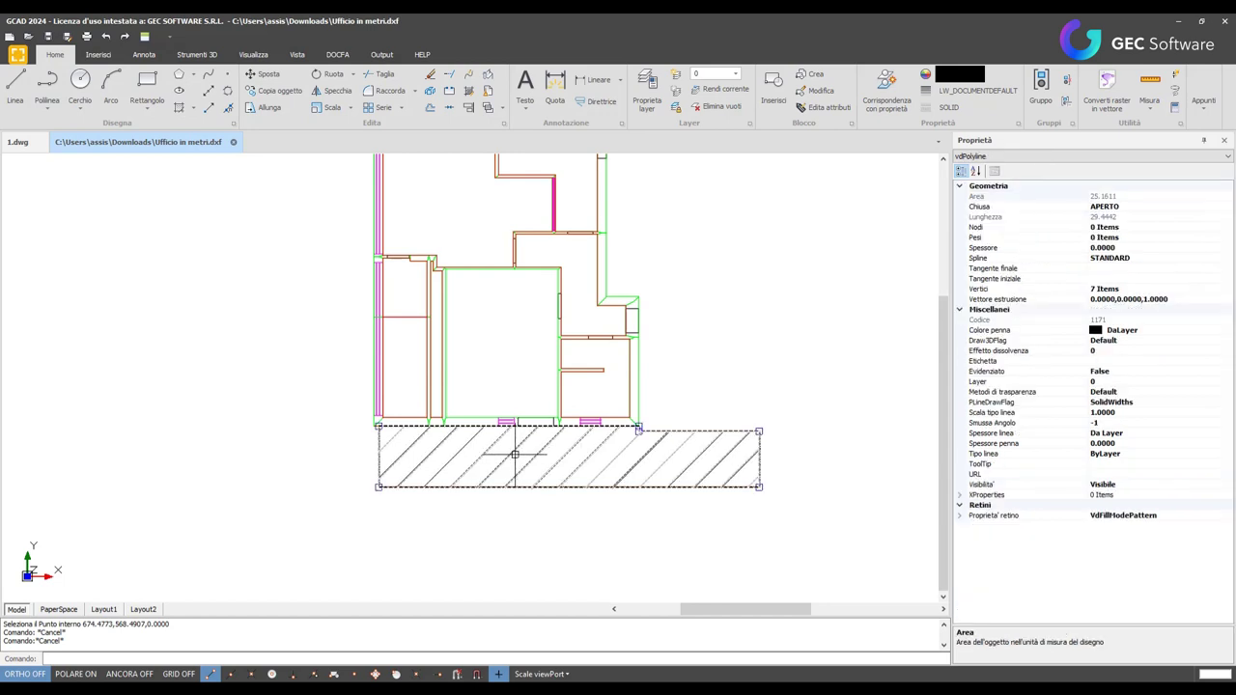
# Delete the dense hatch and create a Contorno boundary from a point inside the bottom strip
pyautogui.press('Delete')
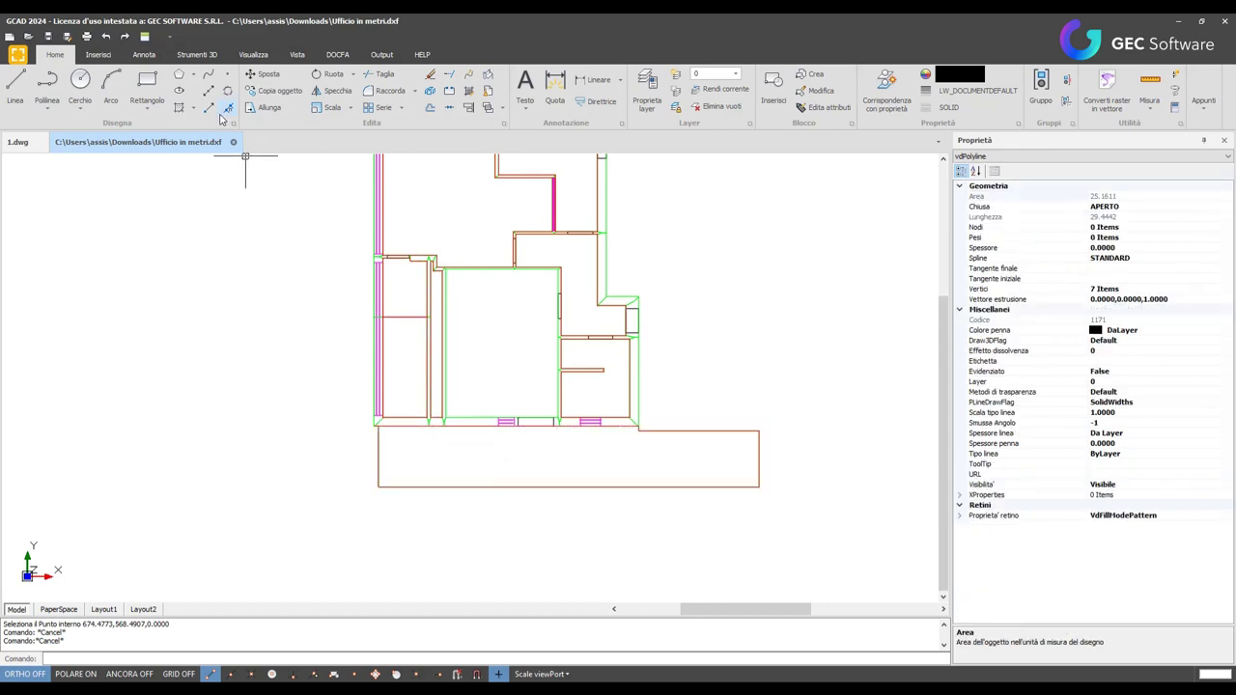
pyautogui.click(194, 108)
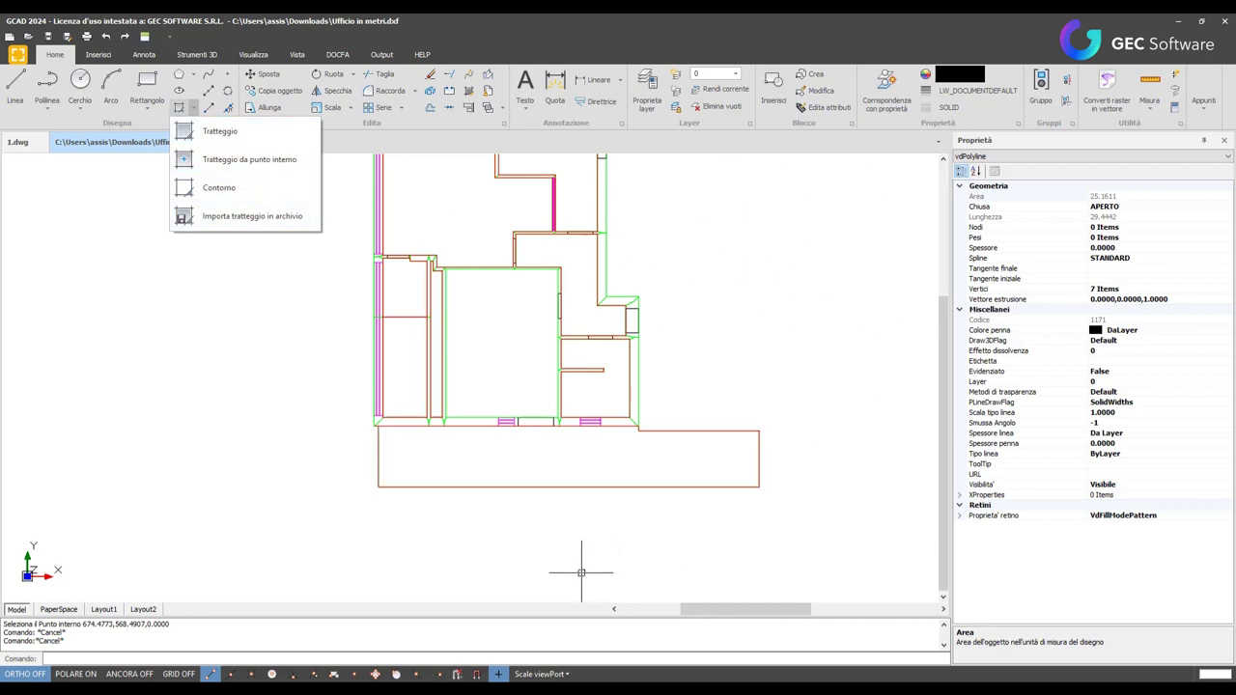
pyautogui.click(229, 195)
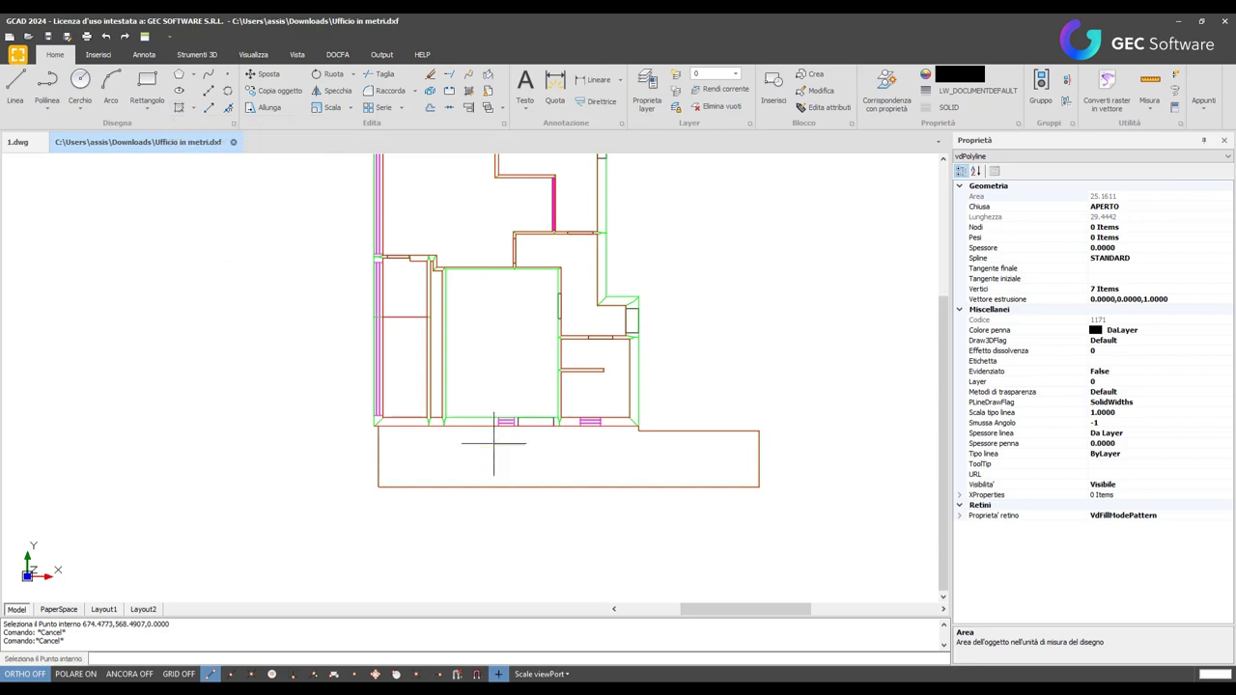
pyautogui.click(615, 459)
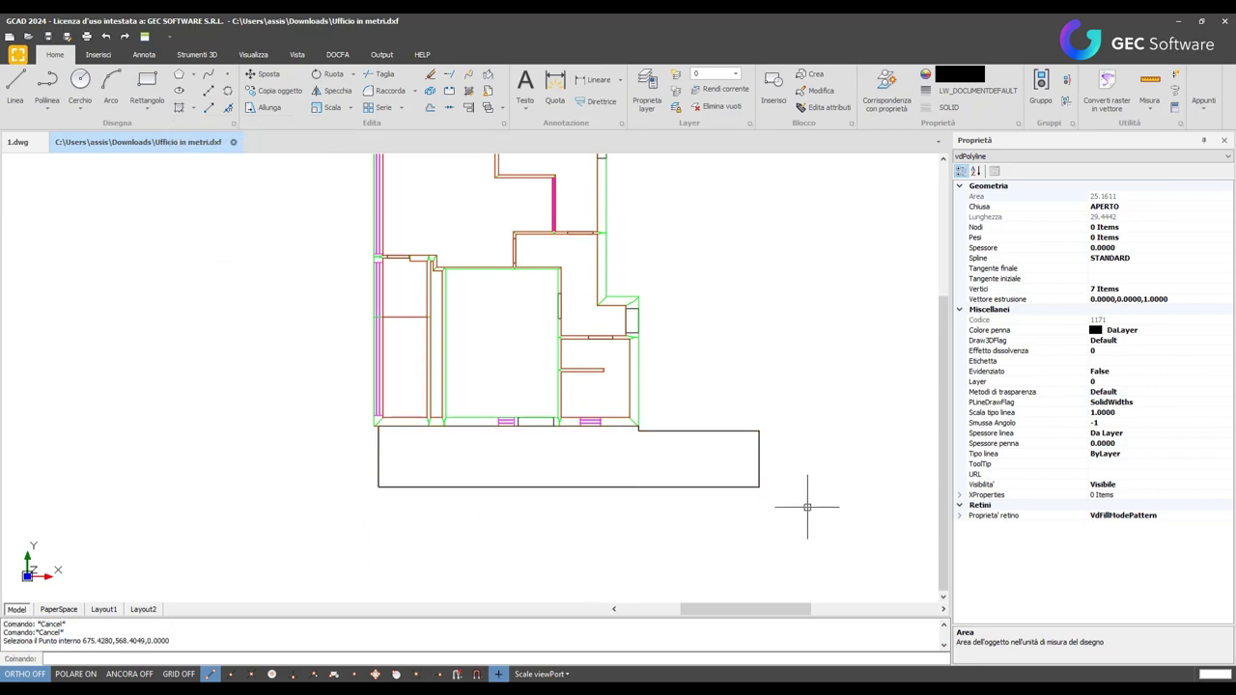
# Select the new closed boundary polyline to check it, then deselect it
pyautogui.scroll(2, 752, 450)
pyautogui.click(751, 415)
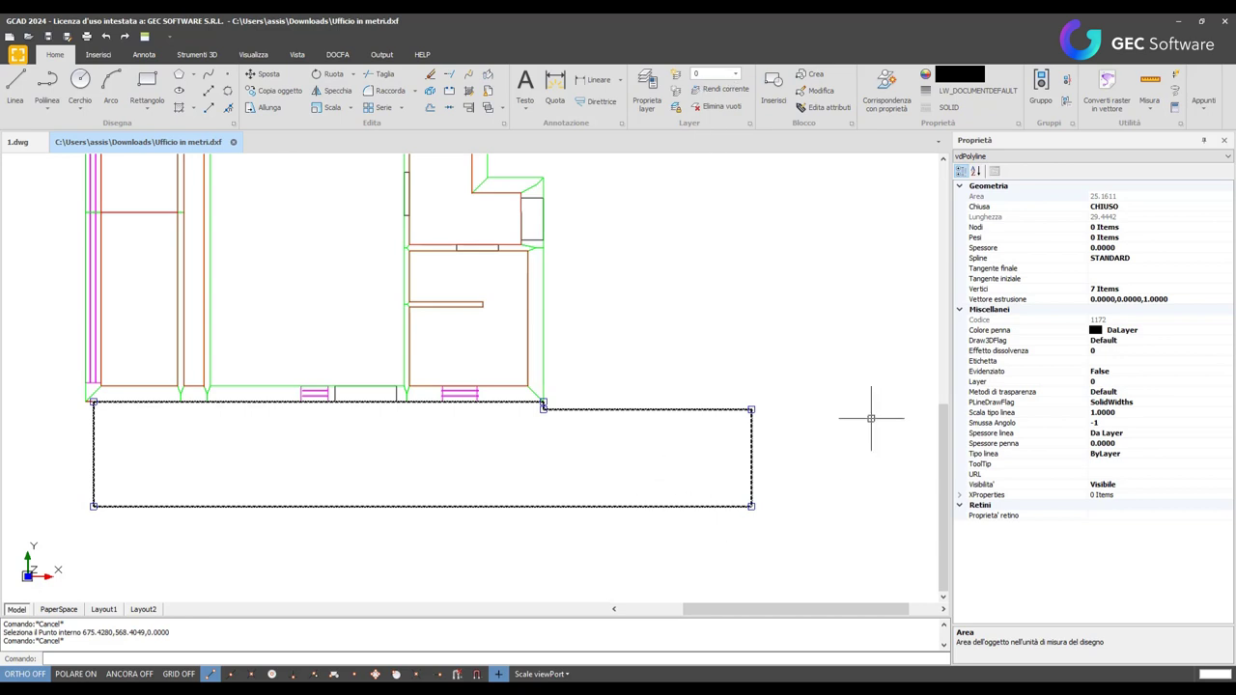
pyautogui.scroll(-3, 712, 383)
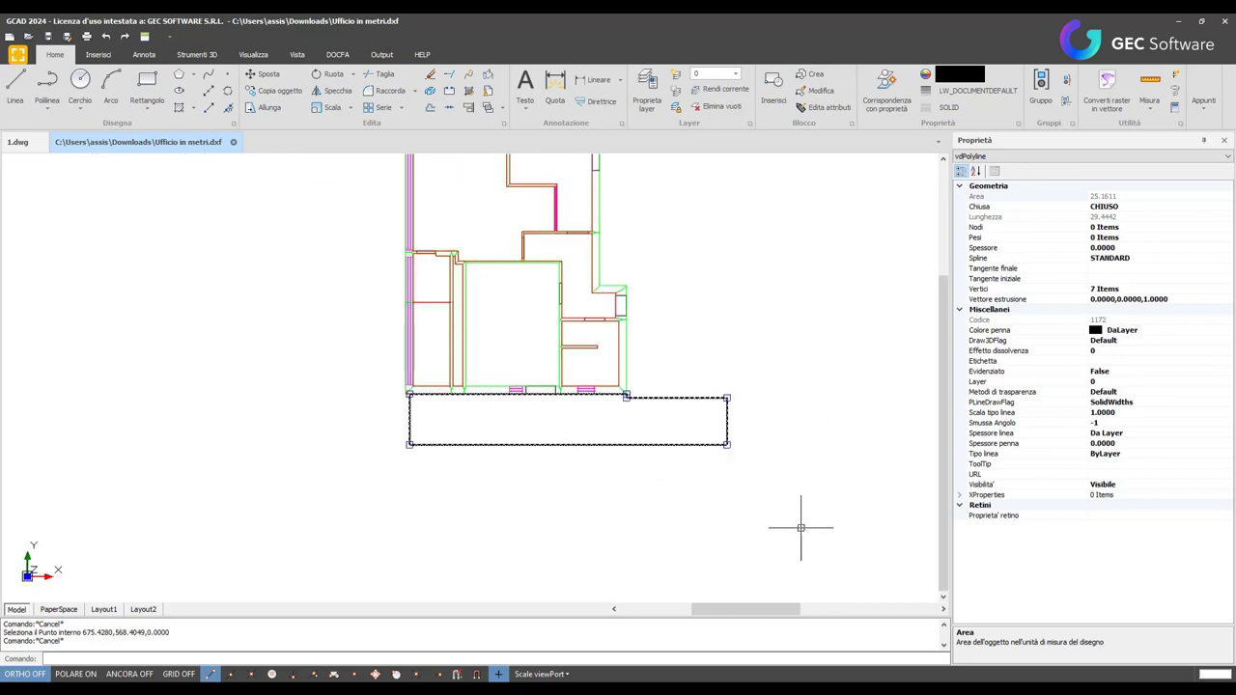
pyautogui.press('Escape')
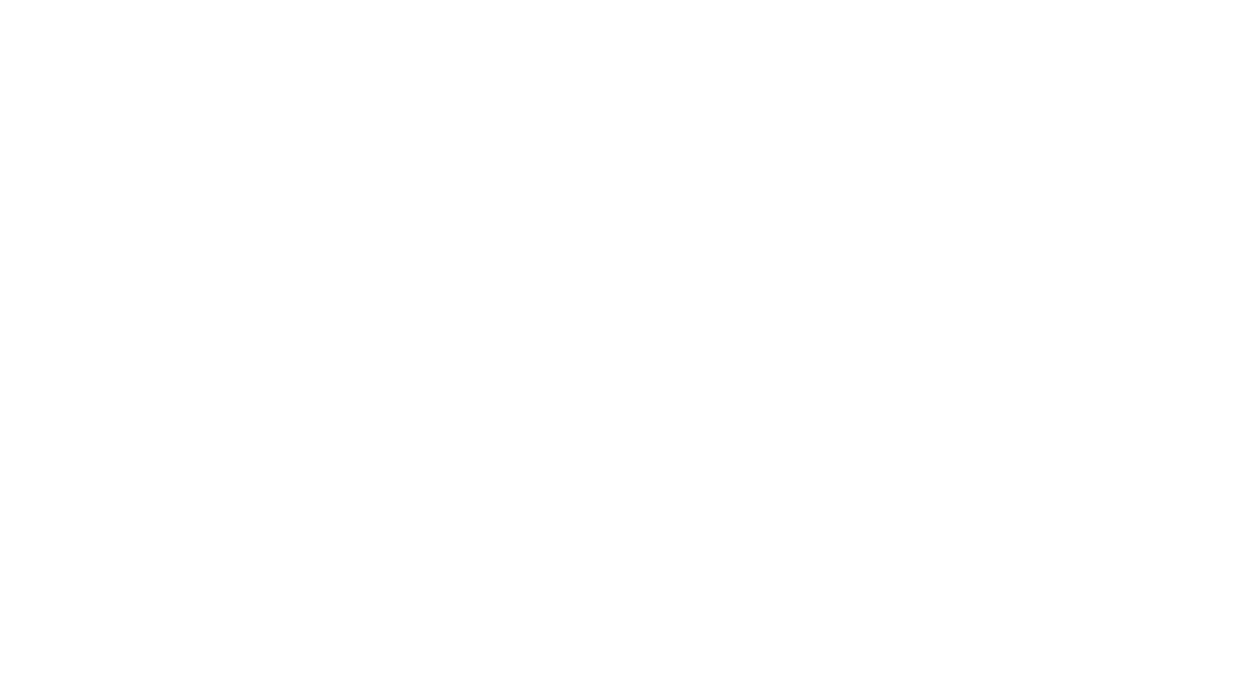